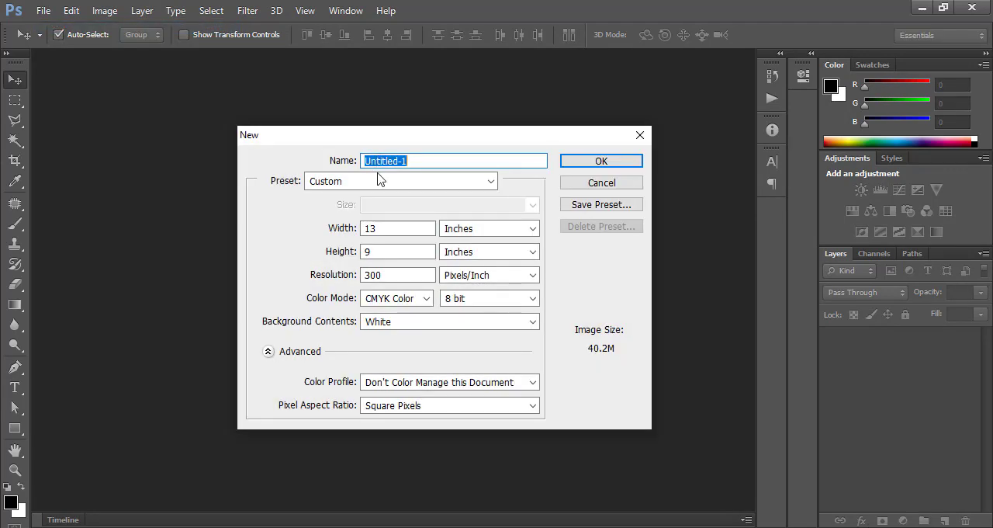
Step: Create a new 13.5 by 9 inch document at 300 pixels/inch in CMYK Color mode with a white background
click(381, 180)
click(380, 180)
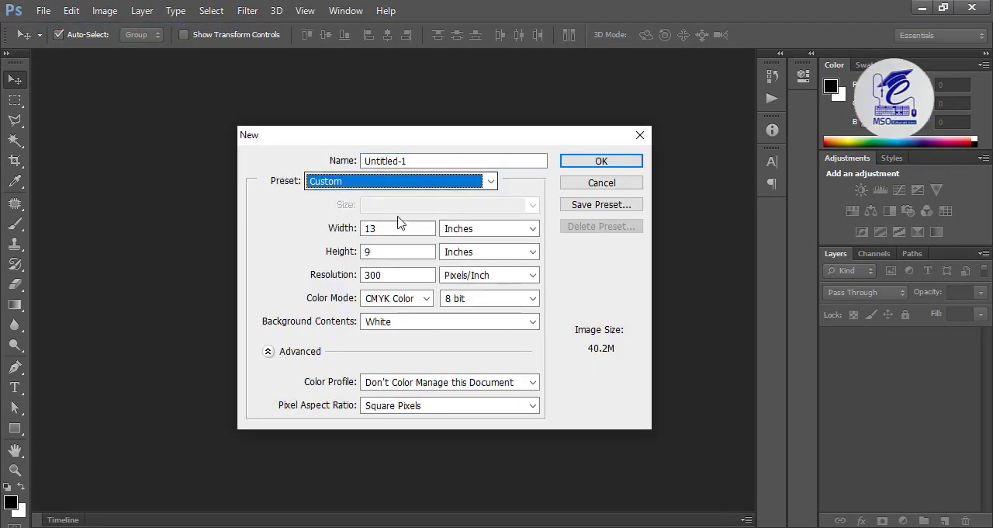
click(465, 231)
click(457, 256)
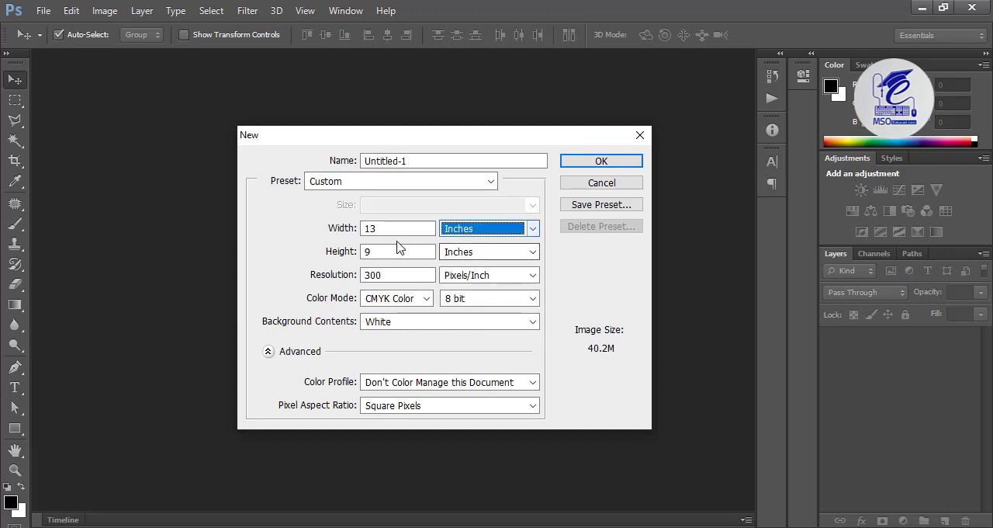
key(shift+Tab)
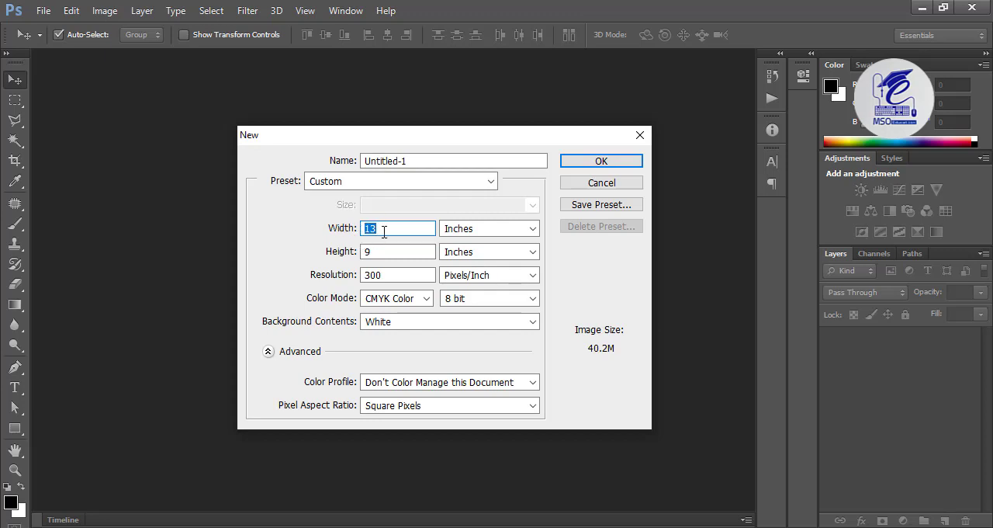
key(Tab)
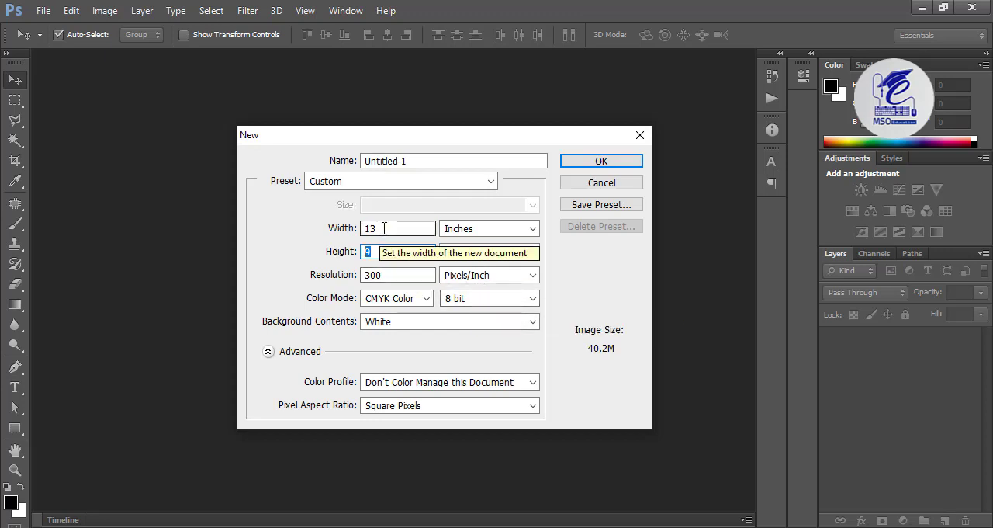
click(353, 228)
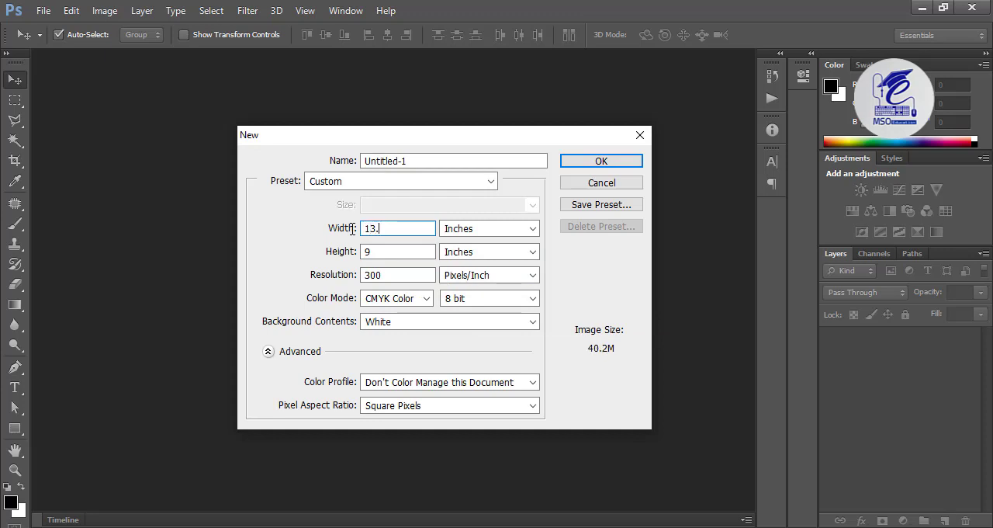
key(Tab)
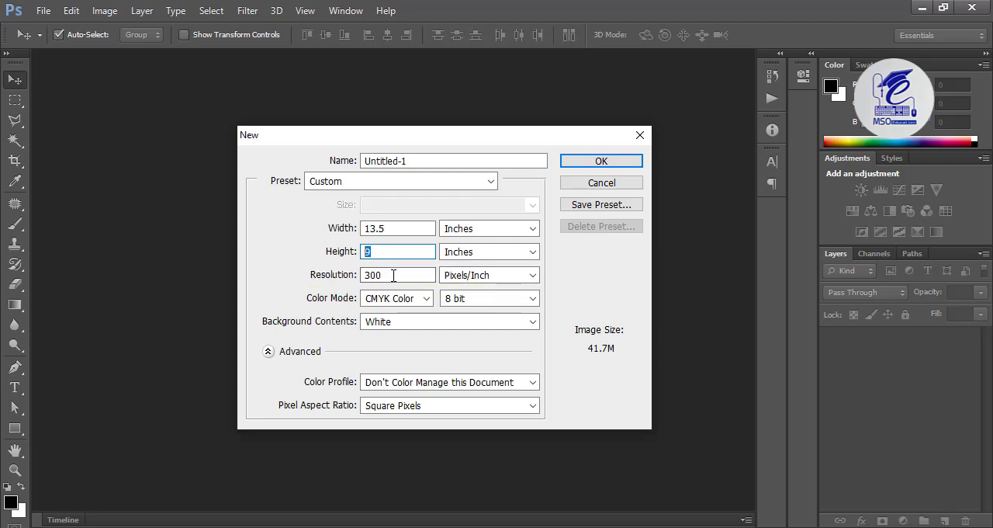
key(Tab)
click(388, 301)
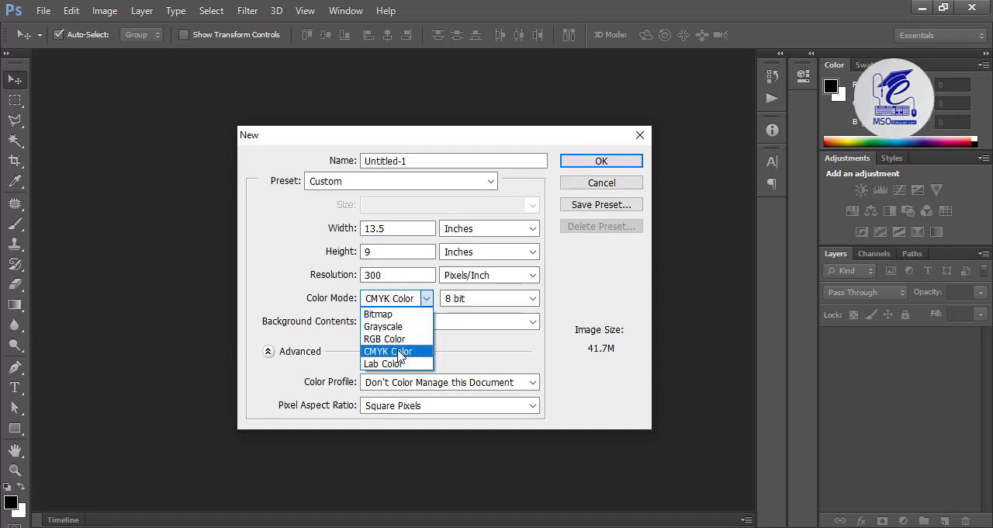
click(411, 351)
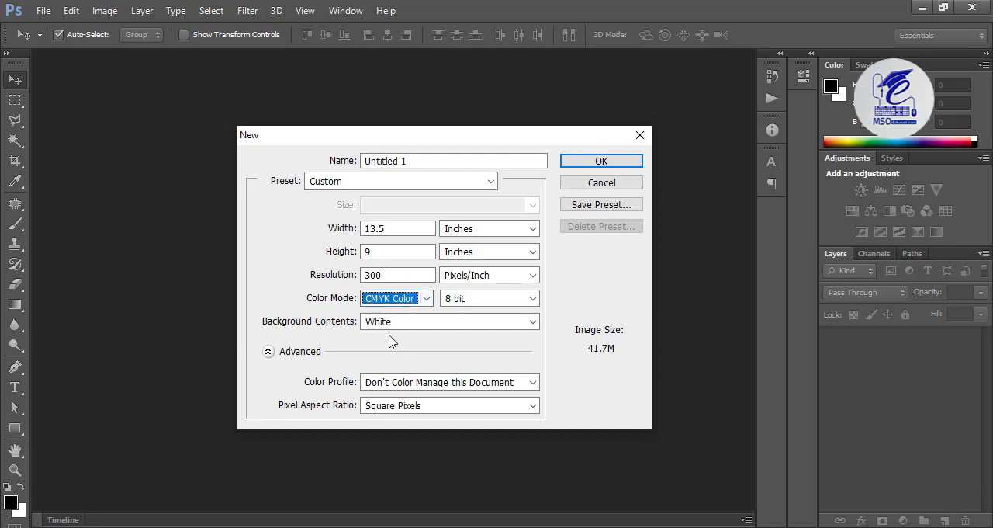
click(603, 165)
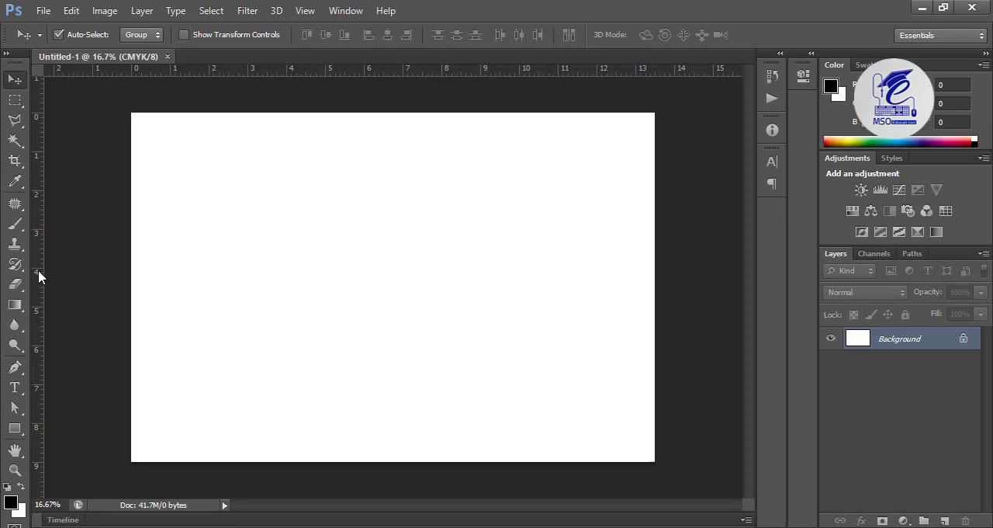
Step: Add vertical guides at about 6.75 in, 7.28 in, 0.5 in and 13 in across the page
drag(38, 270, 393, 277)
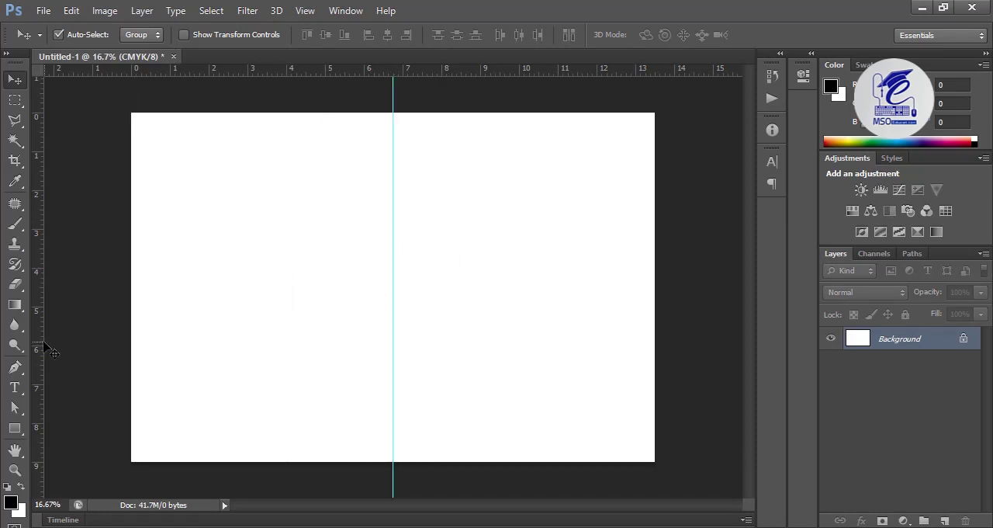
drag(41, 342, 413, 337)
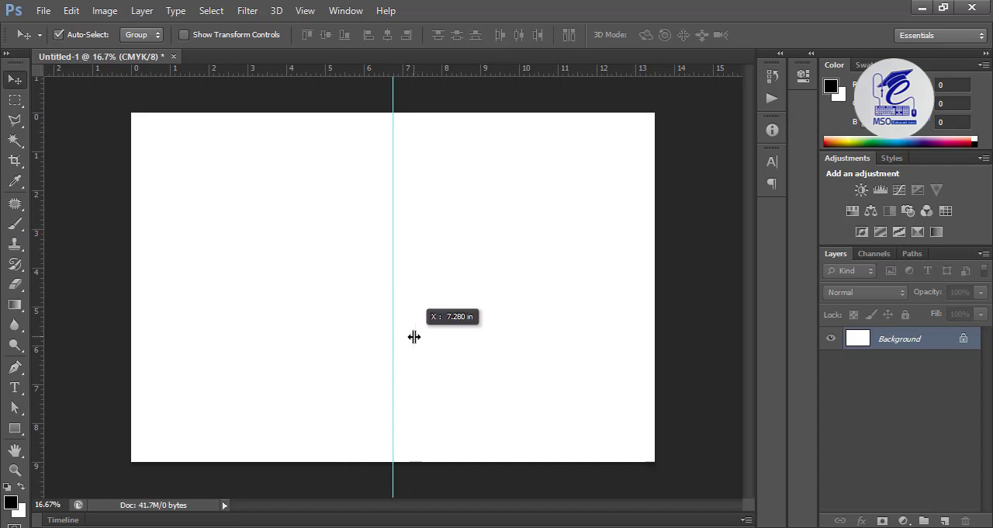
drag(34, 378, 150, 368)
drag(40, 388, 636, 382)
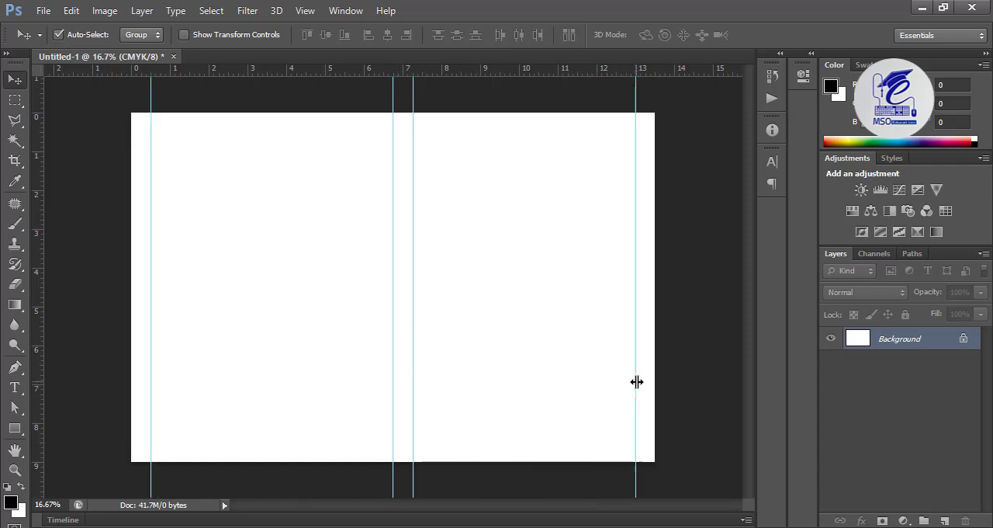
Step: Add horizontal guides at about 0.5 in and 8.5 in to mark the page's upper and lower margins
drag(250, 69, 251, 132)
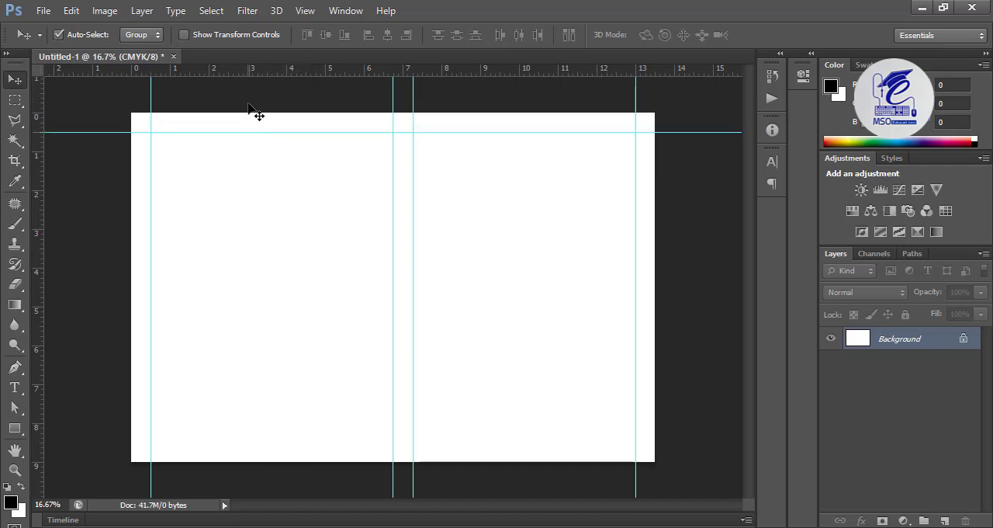
drag(259, 71, 230, 443)
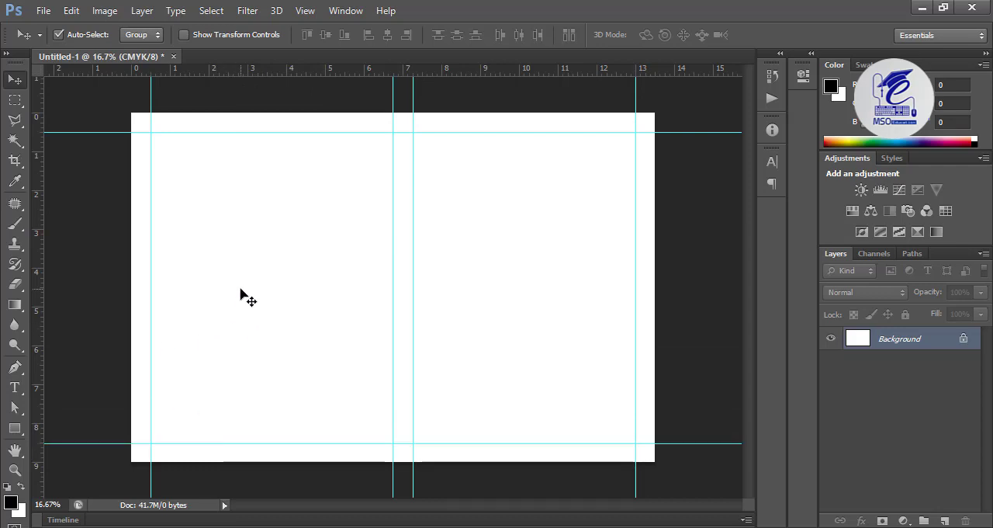
key(ctrl+plus)
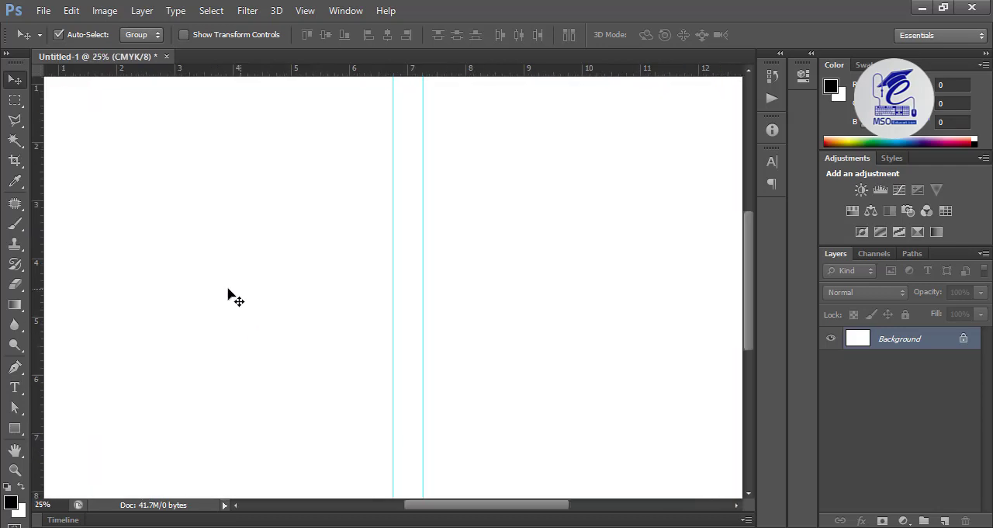
drag(338, 304, 442, 436)
drag(309, 408, 289, 342)
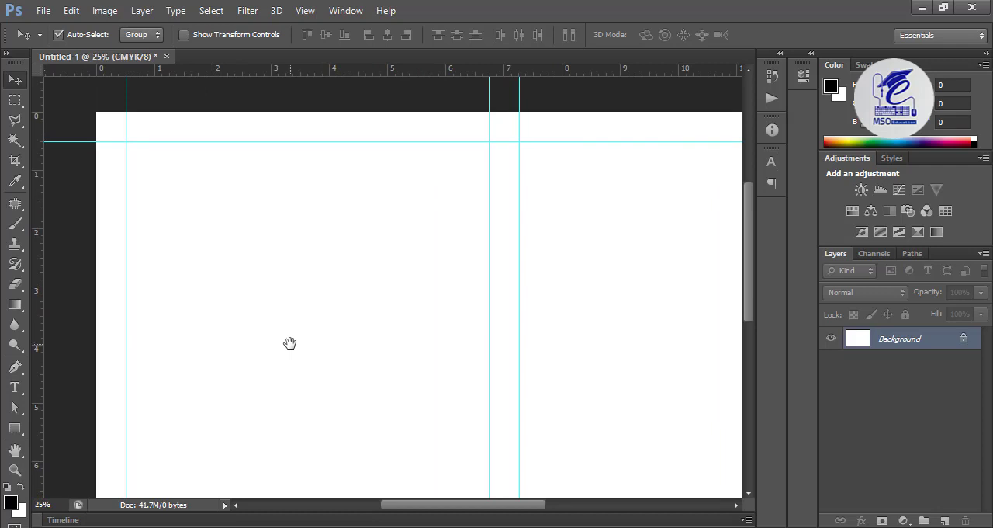
key(ctrl+minus)
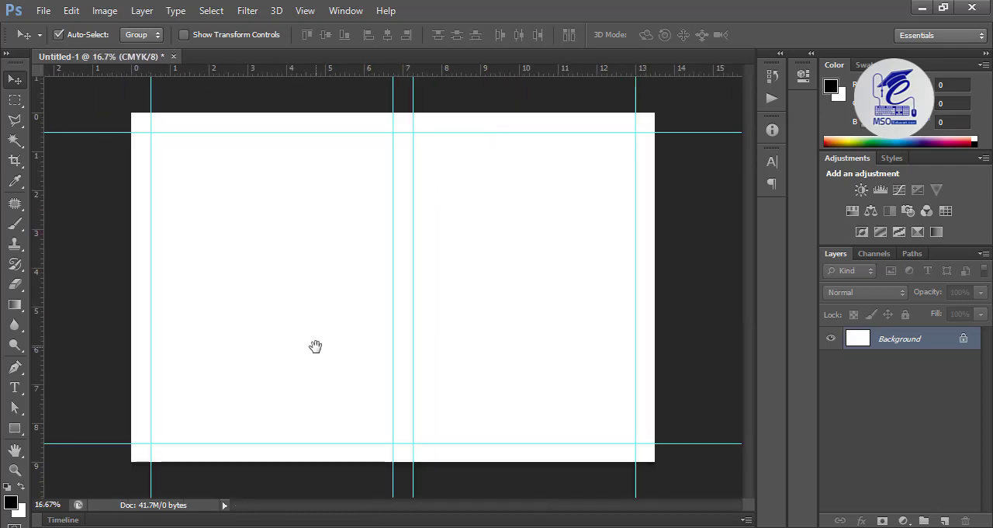
Step: Add vertical guides at about 2 in and 1.65 in, and horizontal guides at about 3.5 in and 6.3 in
drag(38, 223, 209, 223)
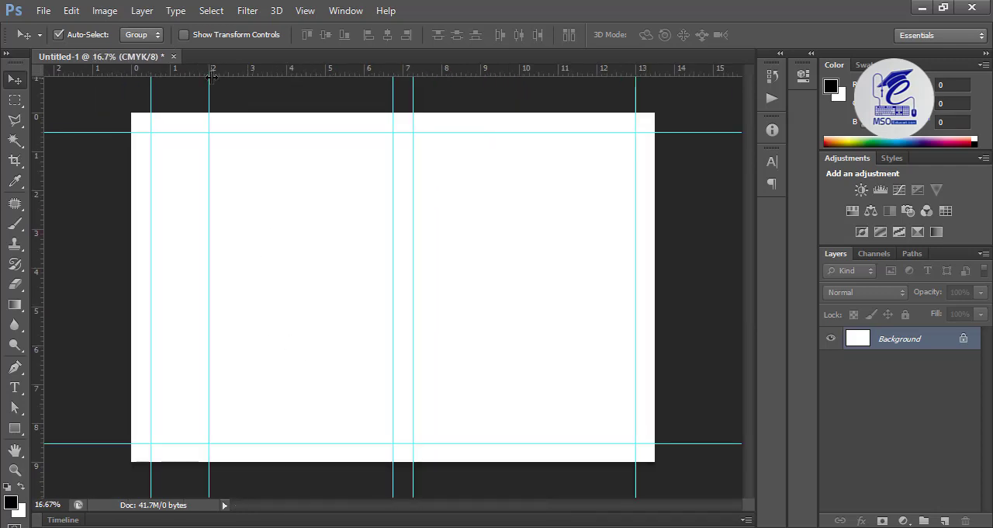
drag(228, 71, 258, 249)
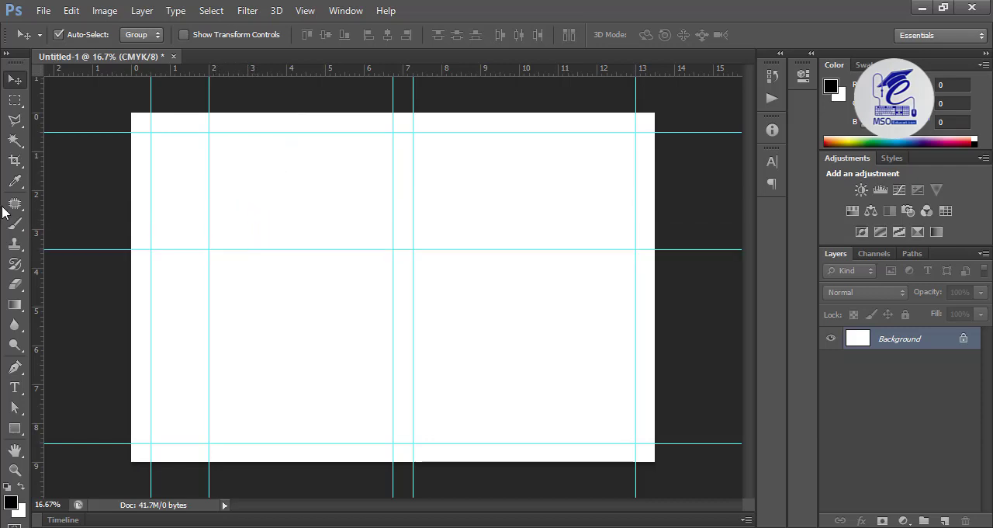
drag(34, 216, 196, 211)
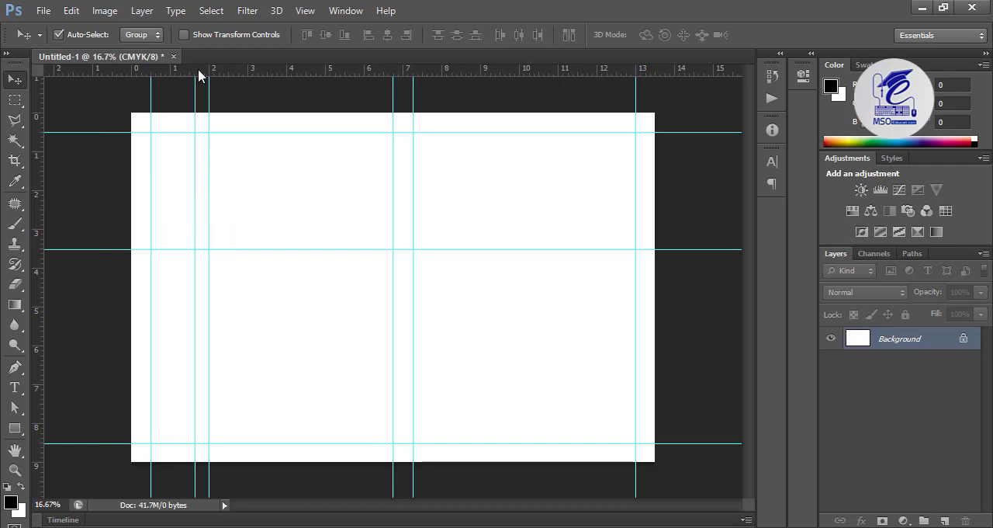
drag(199, 71, 250, 359)
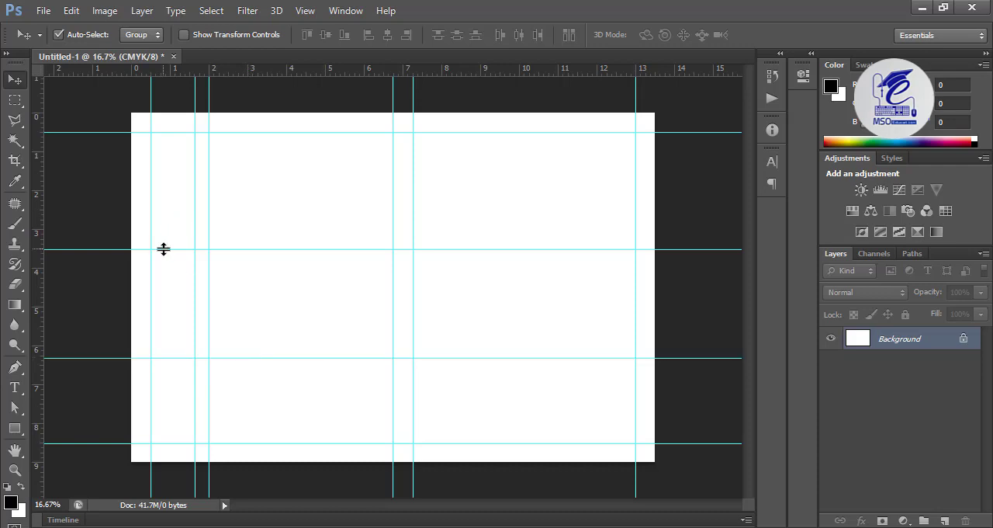
Step: Move the 3.5 in horizontal guide down to about 3.75 in and add another horizontal guide at about 4 in
mouse_move(163, 250)
mouse_down()
mouse_move(176, 235)
mouse_move(173, 257)
mouse_up()
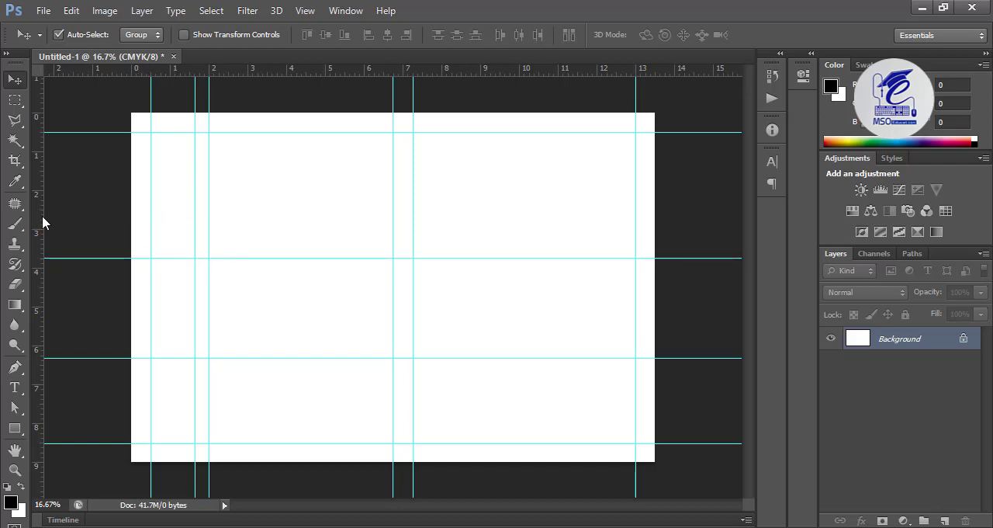
drag(42, 223, 192, 230)
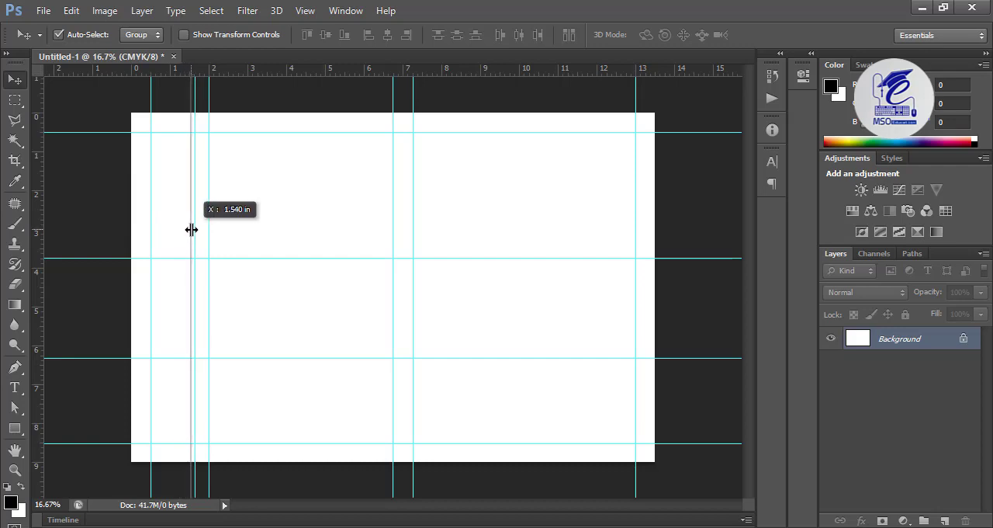
drag(191, 230, 193, 230)
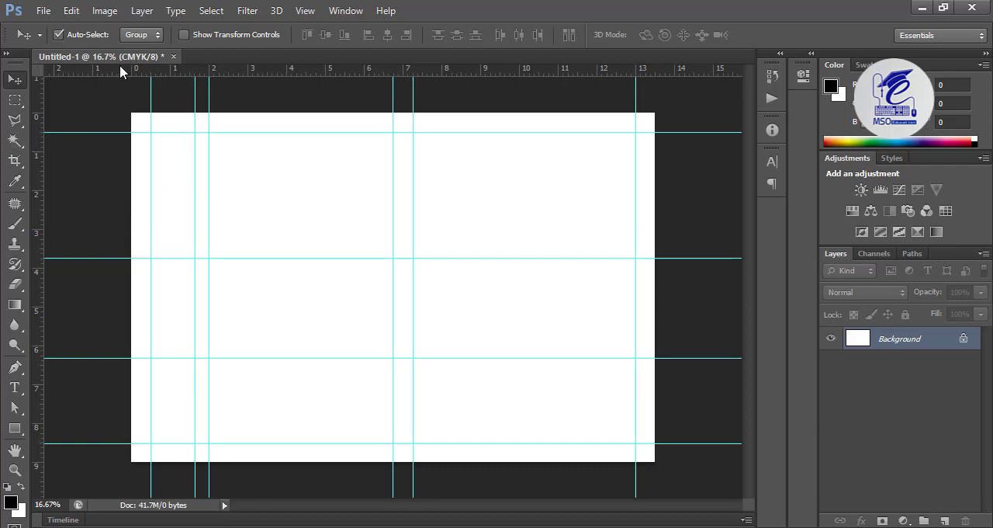
drag(119, 68, 172, 269)
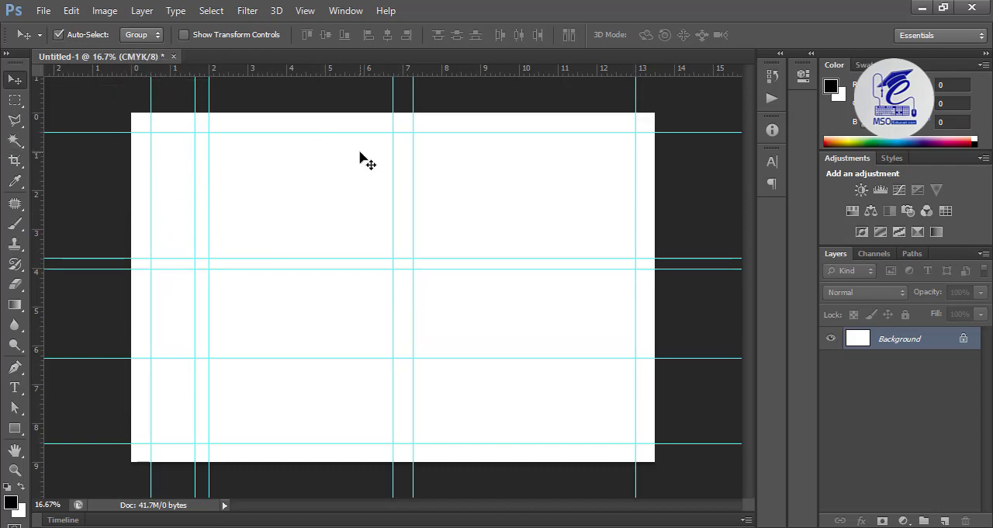
Step: Draw a rectangle about 1026 by 1236 px on the page's left half, with no fill and a red stroke
click(23, 427)
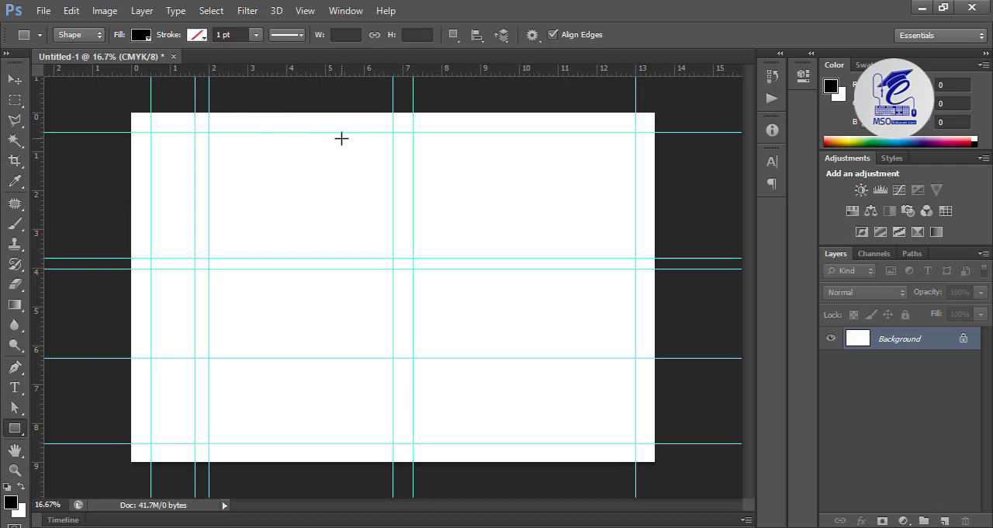
drag(341, 138, 210, 298)
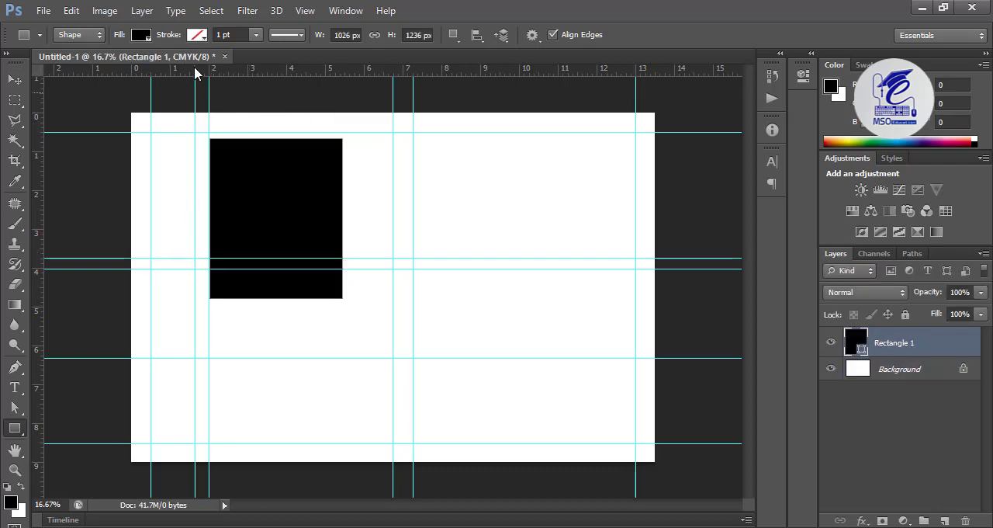
click(140, 41)
click(73, 66)
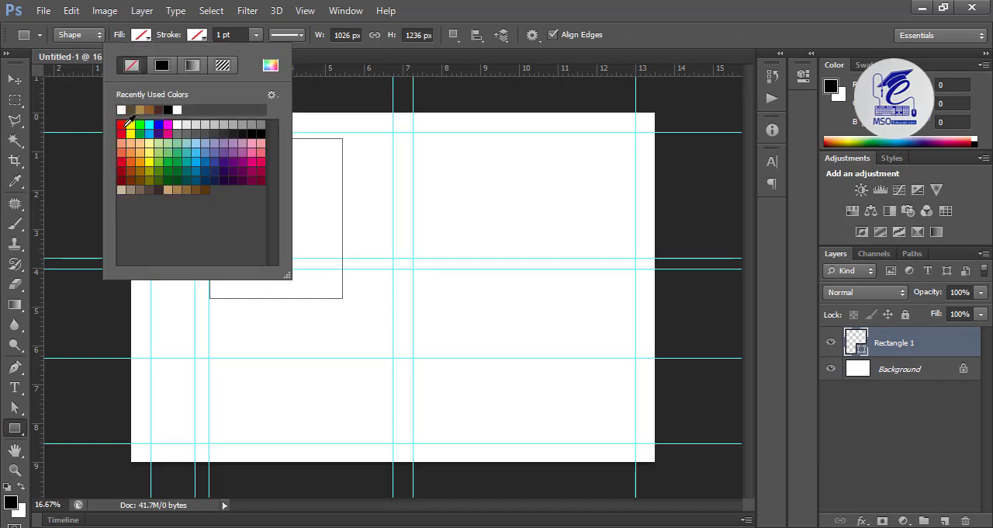
click(123, 124)
click(14, 80)
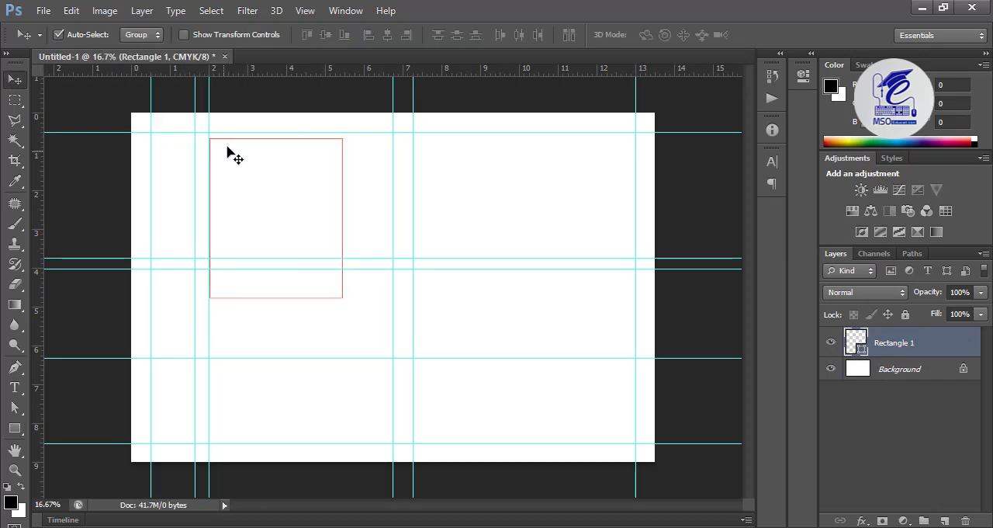
Step: Rotate the rectangle to 22.94°, stretch its height to 156.19%, and place it so its edge cuts diagonally across the page's upper-left corner
mouse_move(230, 142)
mouse_down()
mouse_move(266, 122)
mouse_move(226, 137)
mouse_up()
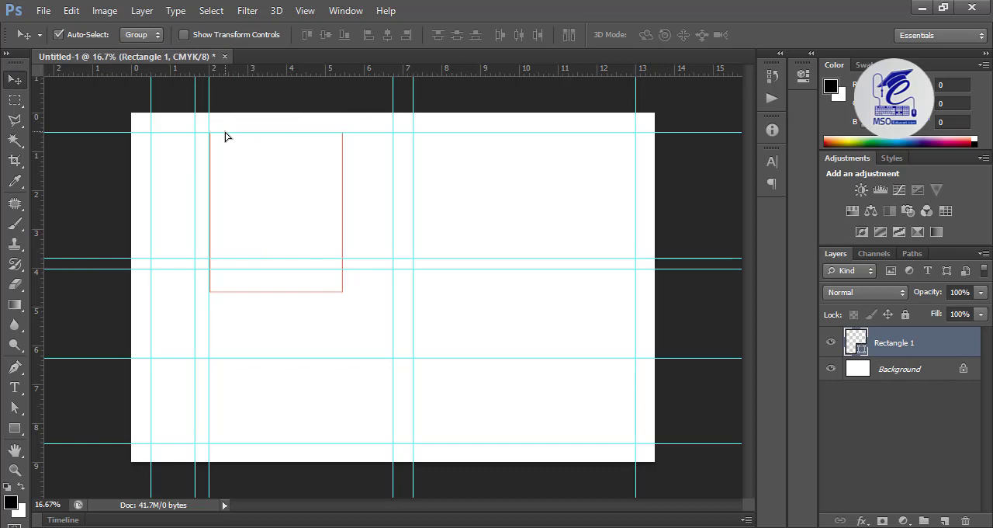
key(ctrl+t)
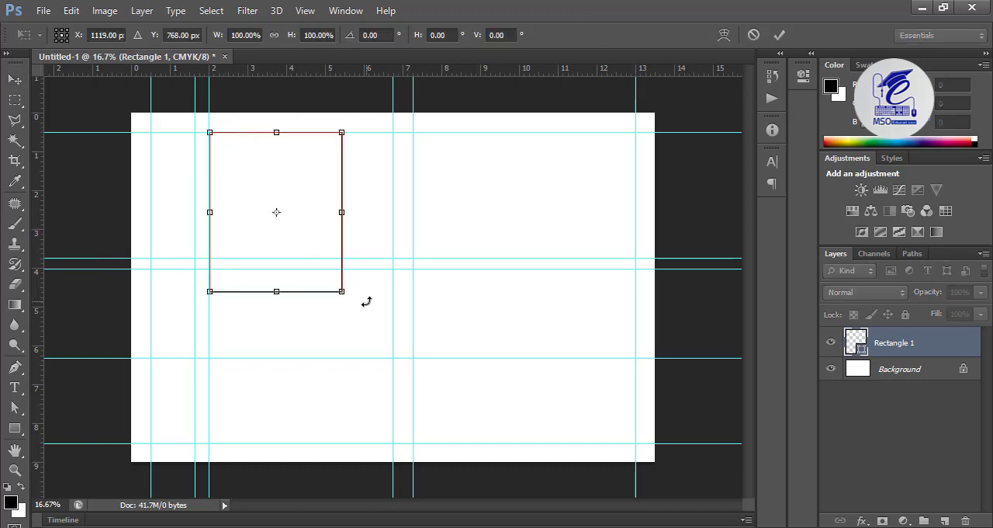
drag(367, 301, 277, 335)
drag(296, 233, 142, 145)
drag(96, 233, 106, 235)
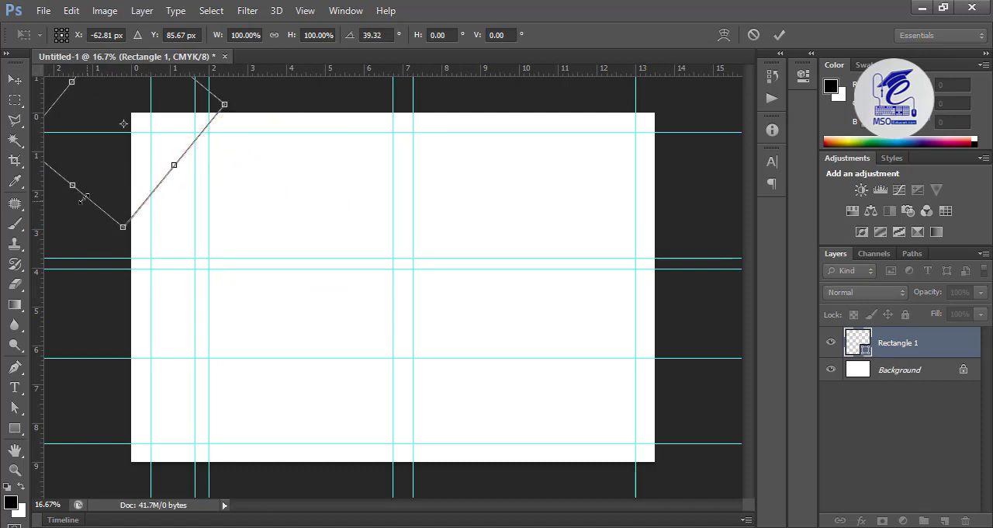
drag(83, 198, 100, 327)
drag(65, 216, 79, 237)
drag(262, 97, 248, 89)
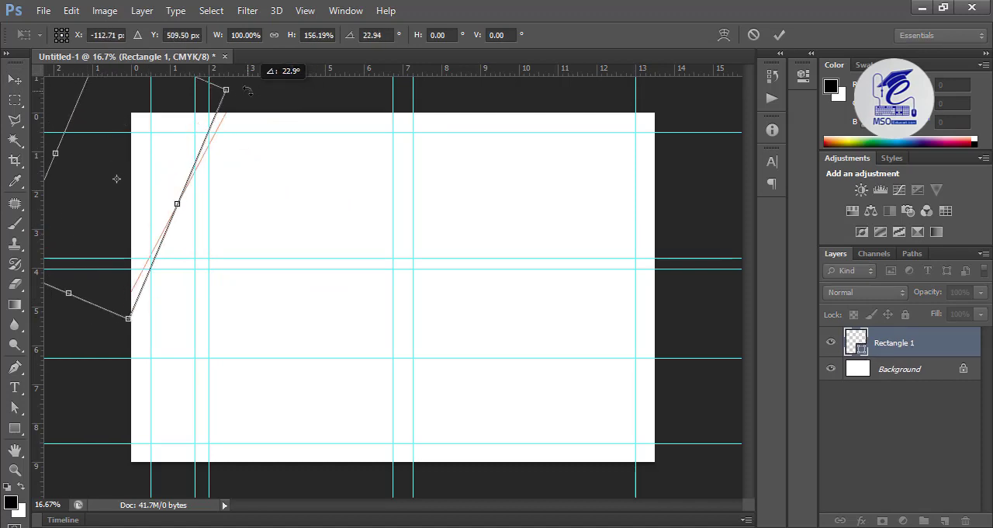
drag(102, 287, 104, 278)
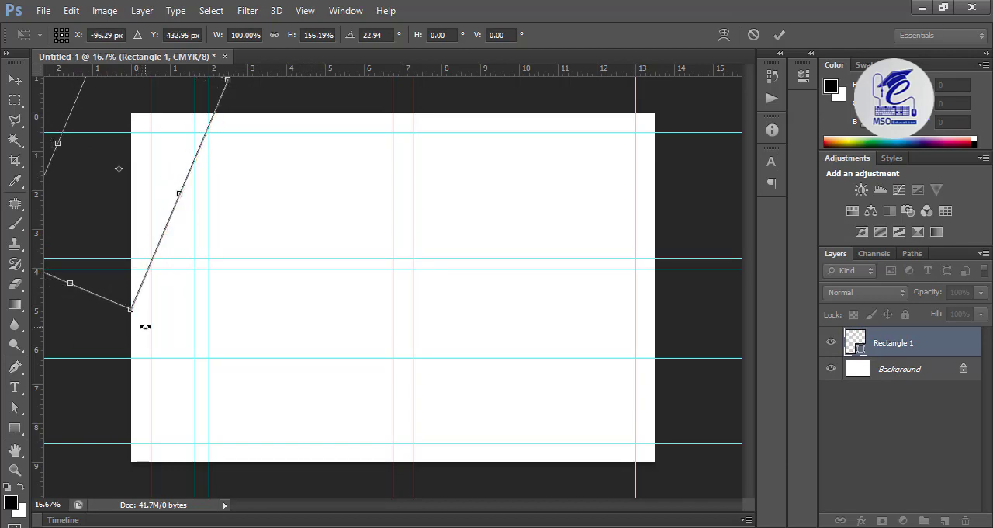
key(Return)
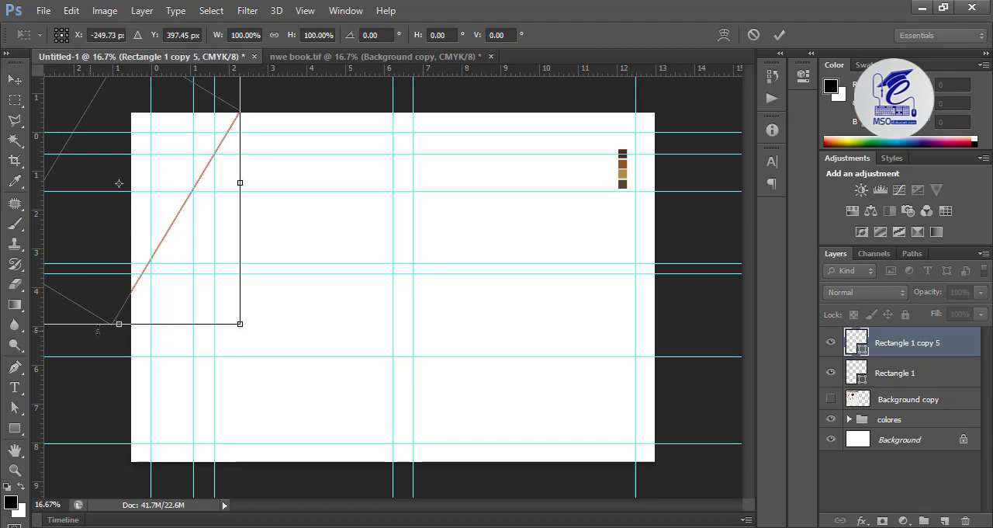
Step: Stretch the duplicated diagonal rectangle downward to 106.33% height so its edge fans away from the original's
drag(111, 325, 66, 342)
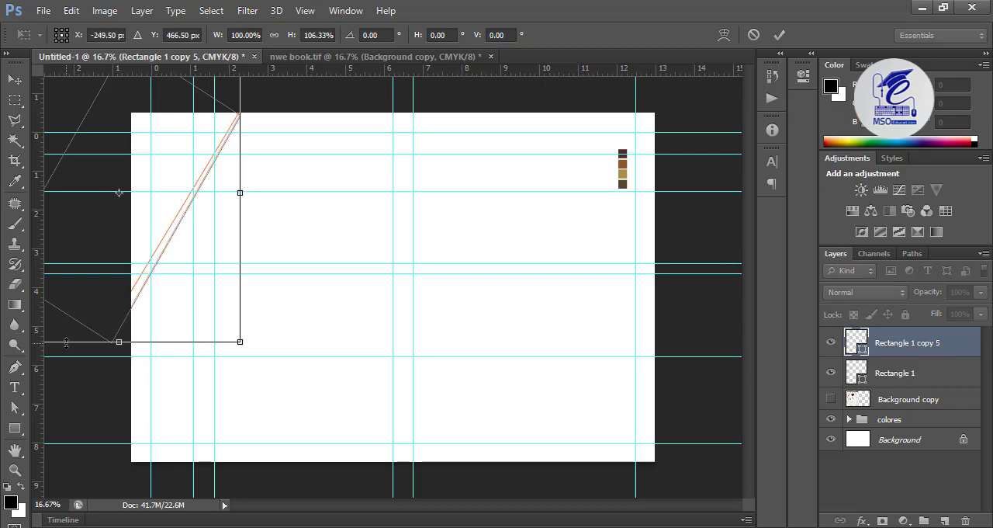
key(Return)
key(ctrl+minus)
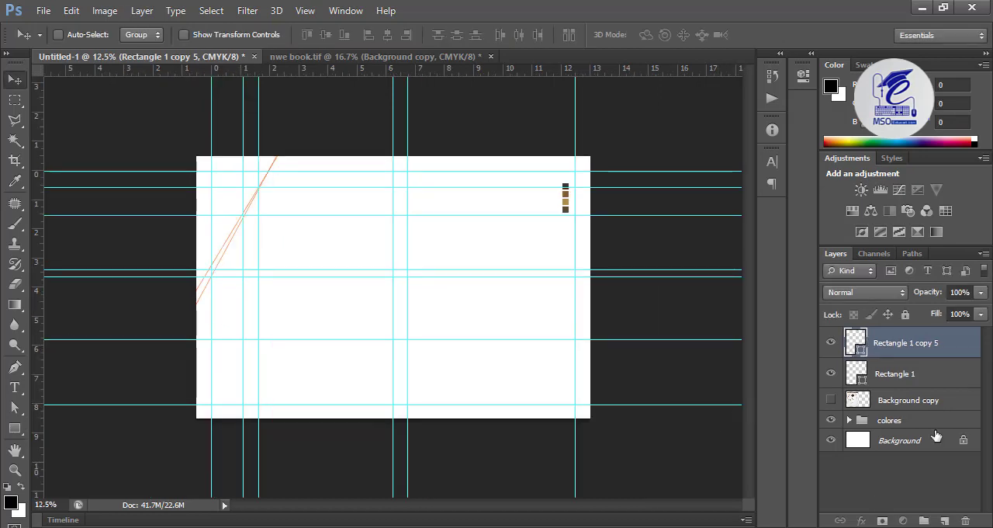
Step: Duplicate Rectangle 1 copy 5, stretch the duplicate to about 3108 px high, and move its right corner point to the 1.65 in vertical guide
drag(895, 353, 944, 521)
key(ctrl+t)
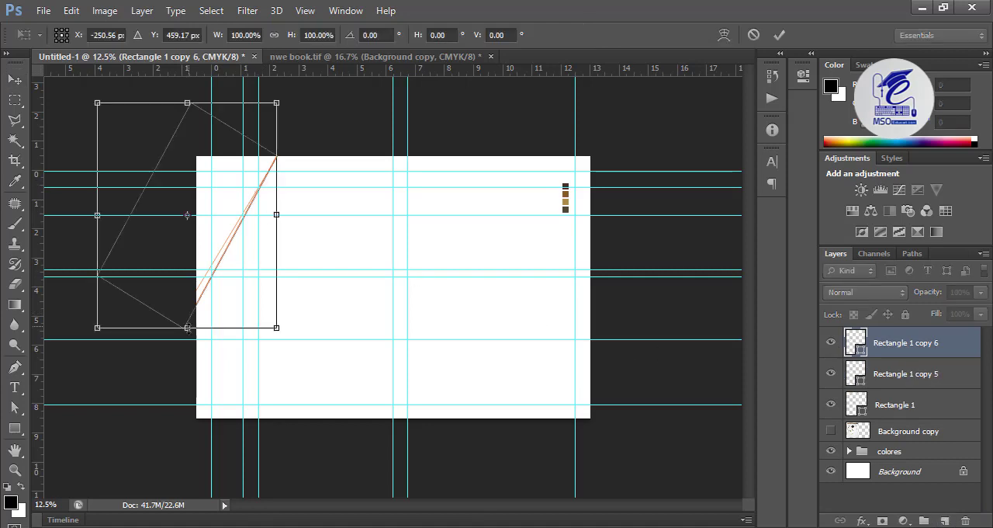
drag(187, 327, 154, 399)
key(Return)
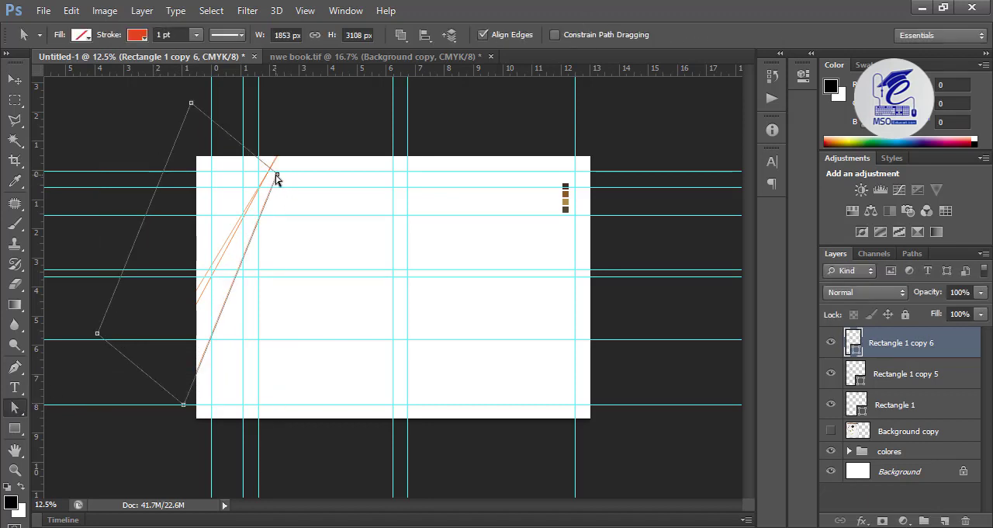
drag(277, 178, 261, 177)
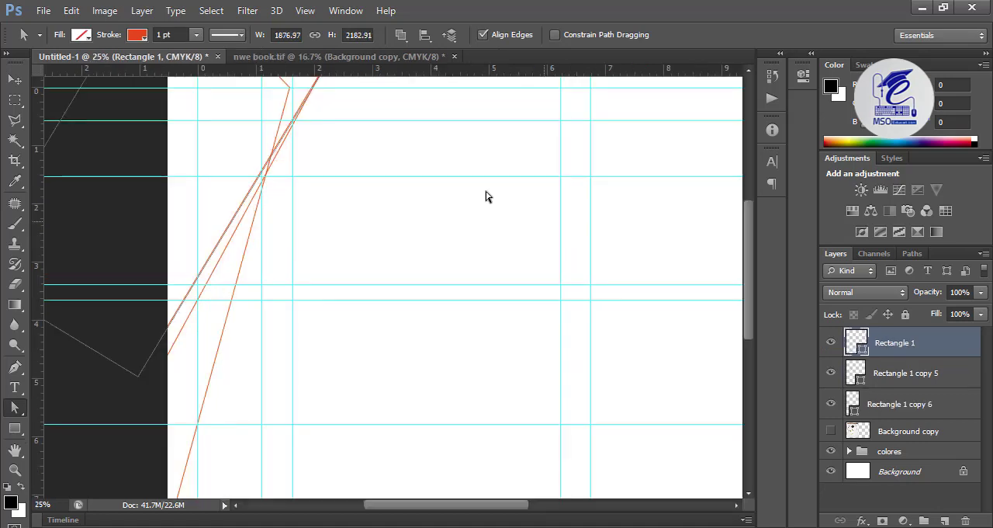
Step: Reverse the stacking order of the three diagonal rectangles so Rectangle 1 is on top, and expand the colores group
scroll(714, 269, up, 1)
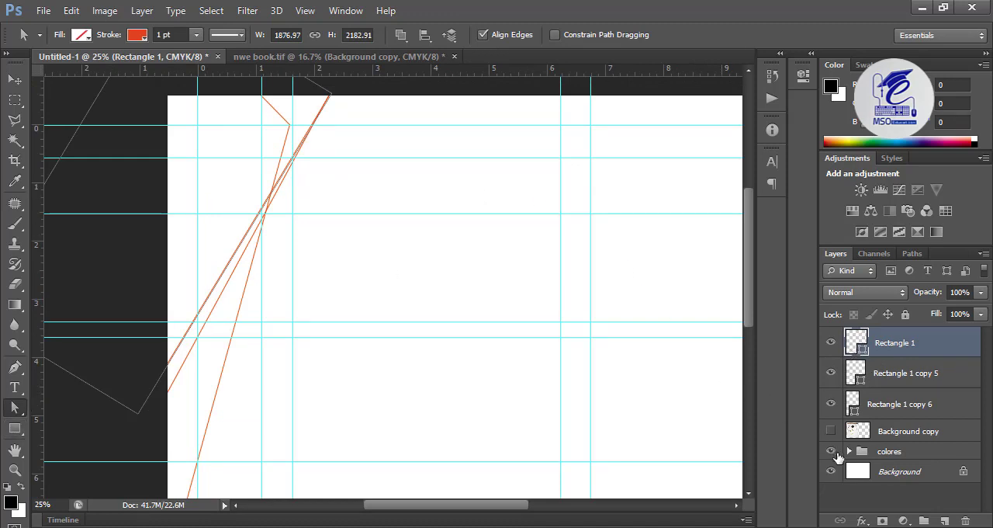
drag(673, 222, 312, 328)
key(v)
drag(522, 278, 717, 212)
ctrl+click(655, 175)
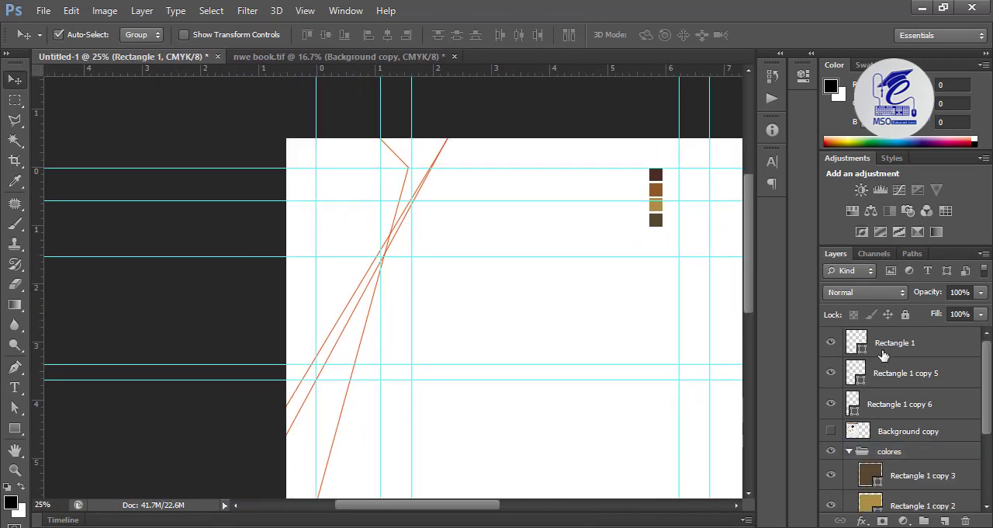
Step: Remove the red stroke from Rectangle 1 and fill the shape with the page's white
click(884, 352)
click(15, 428)
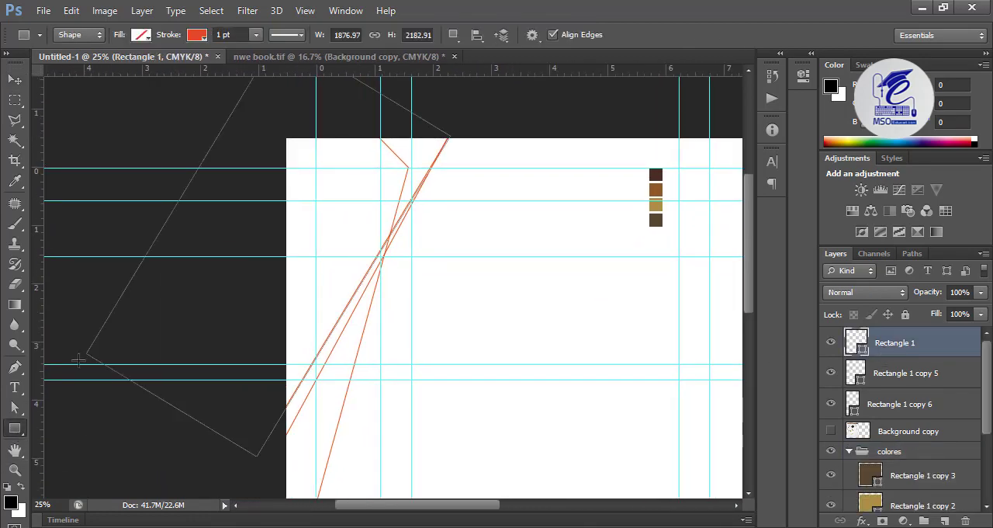
click(195, 34)
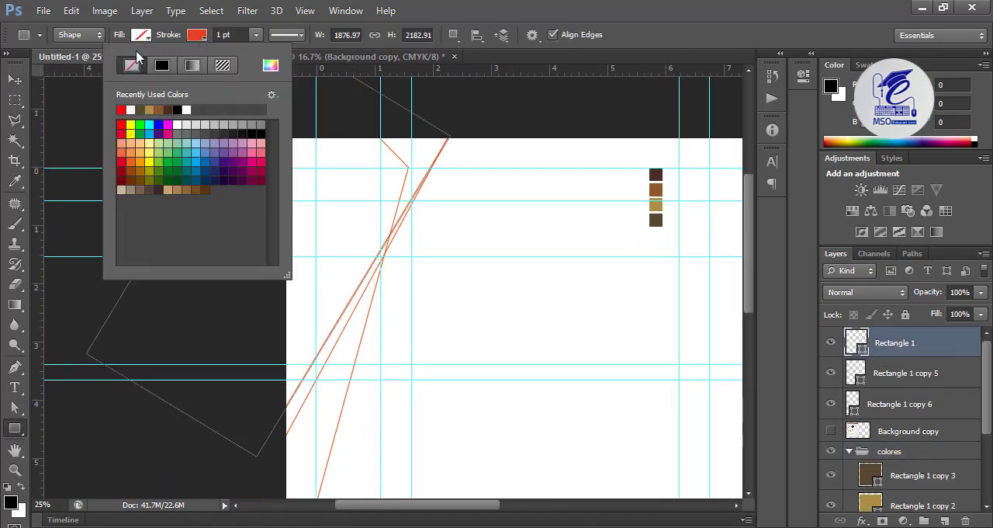
click(134, 62)
click(140, 34)
click(217, 68)
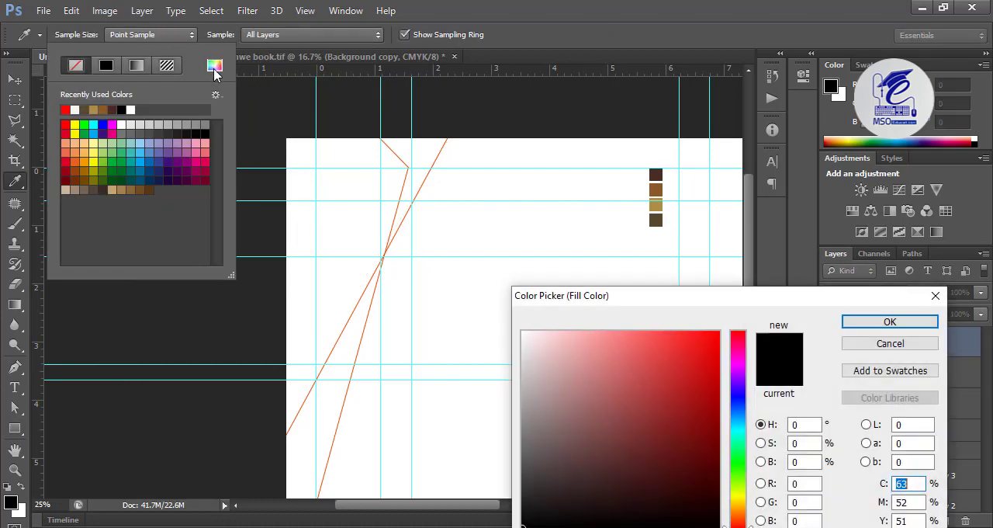
click(657, 235)
click(856, 320)
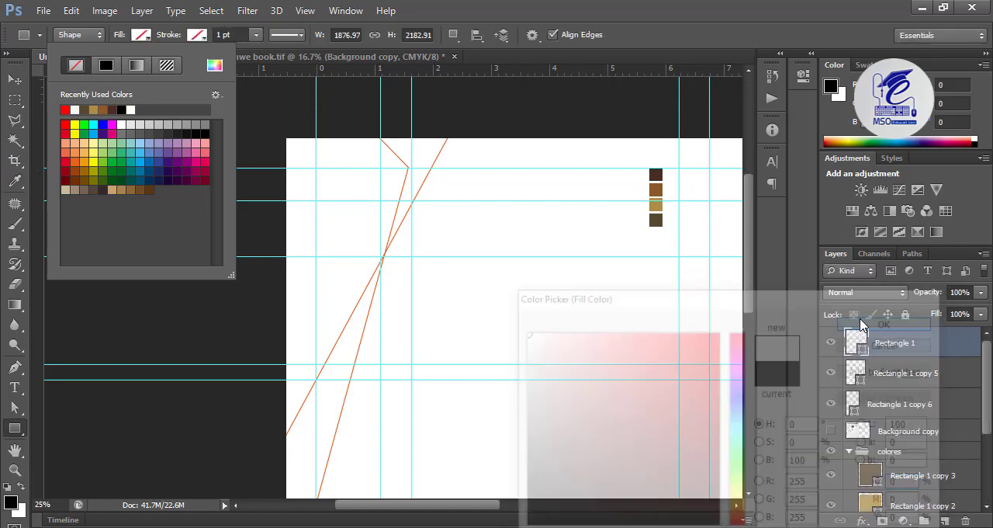
click(13, 81)
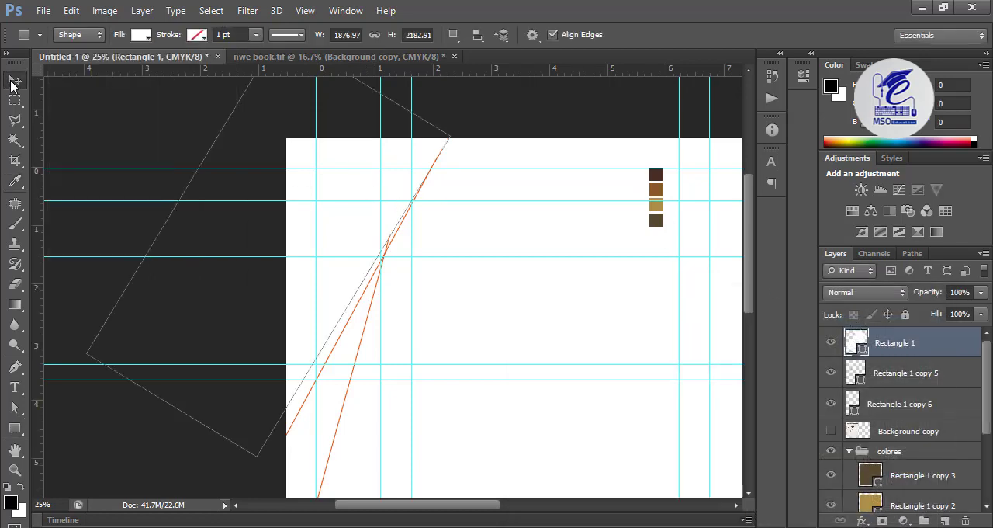
Step: Nudge the upper-right corner point of Rectangle 1 copy 5 inward until the shape is about 1817 px wide
click(831, 375)
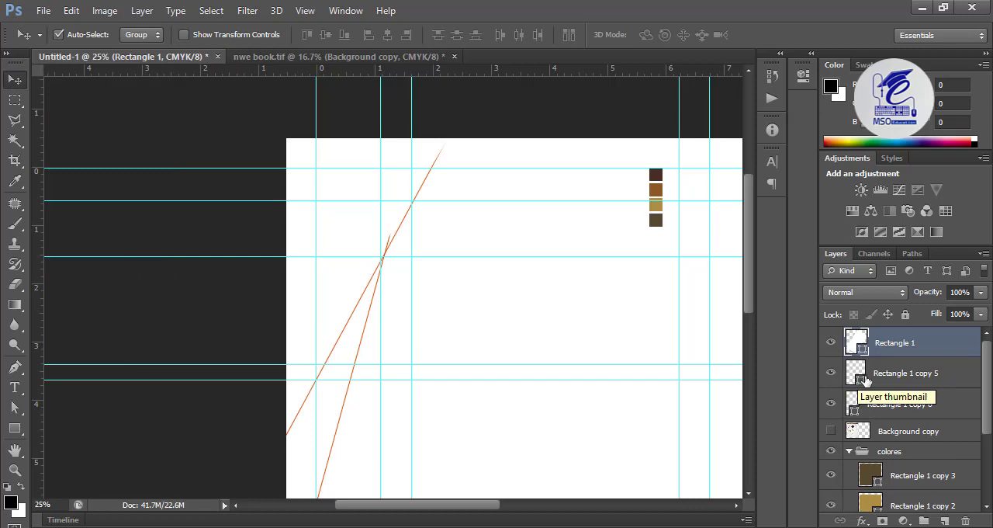
click(861, 378)
click(14, 408)
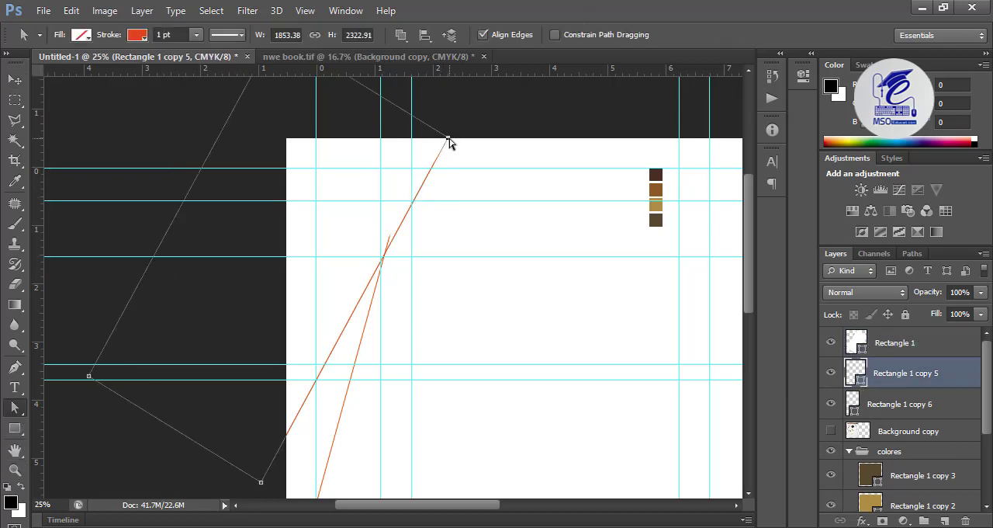
key(Left)
key(Left)
key(Left)
key(Left)
key(Left)
key(Left)
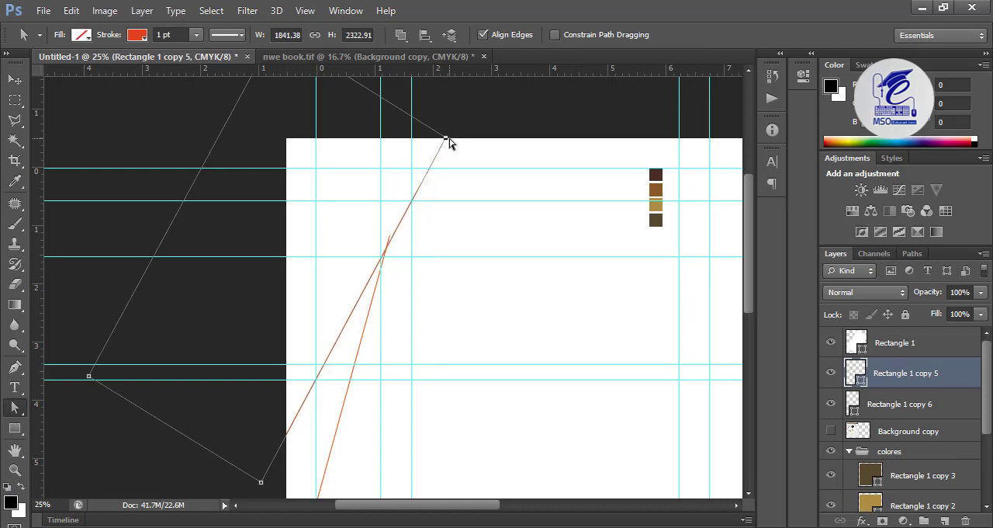
key(Left)
key(Left)
key(Left)
Step: Remove the stroke from Rectangle 1 copy 5 and fill it with a linear gradient from the gold swatch colour to the dark olive-brown swatch colour
key(u)
click(142, 35)
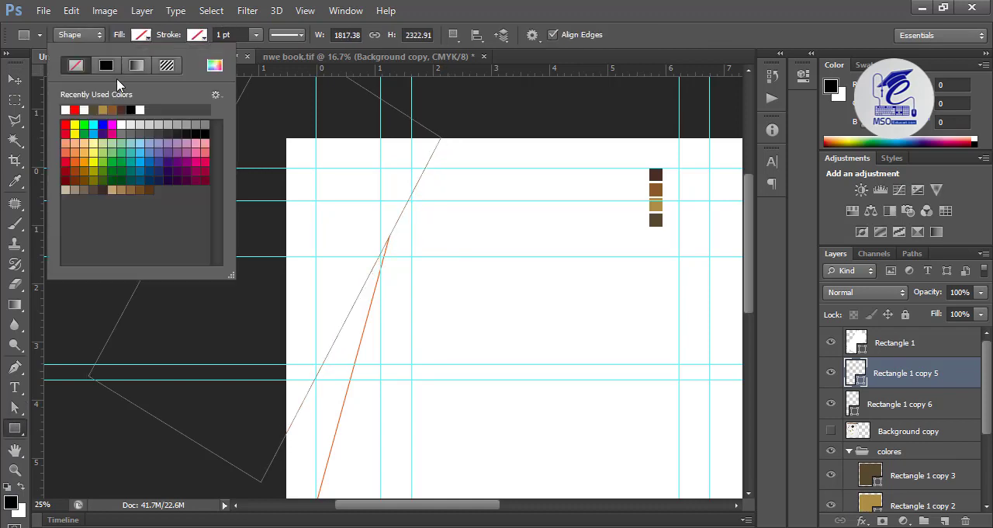
click(136, 65)
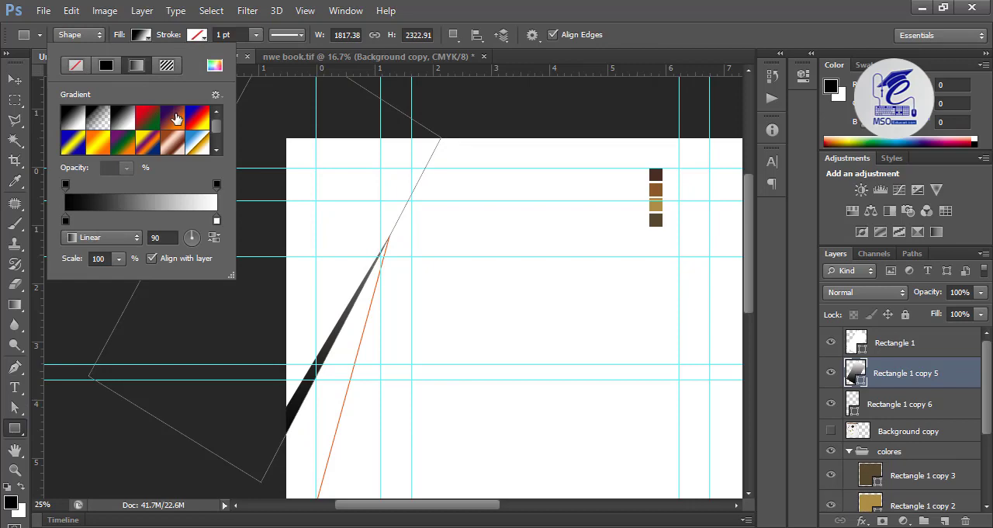
double_click(66, 220)
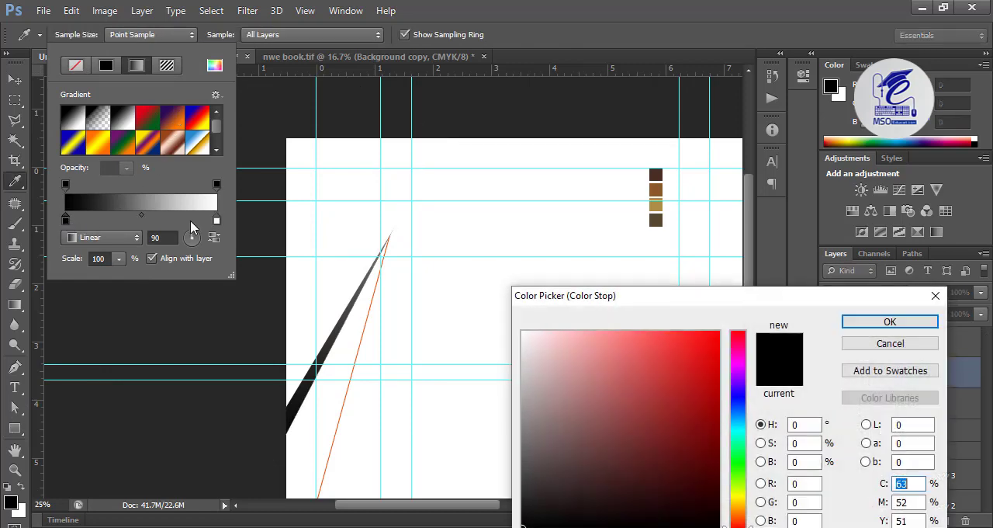
click(656, 205)
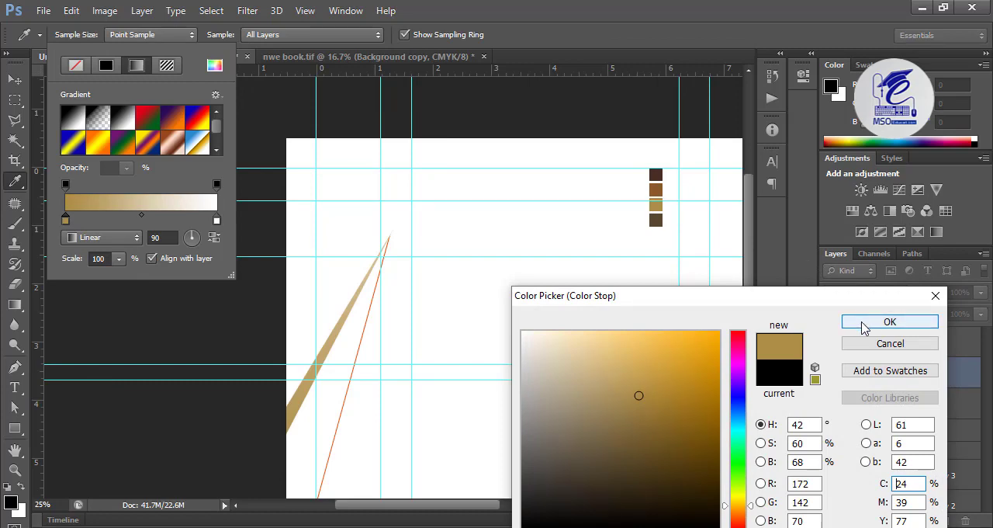
click(890, 322)
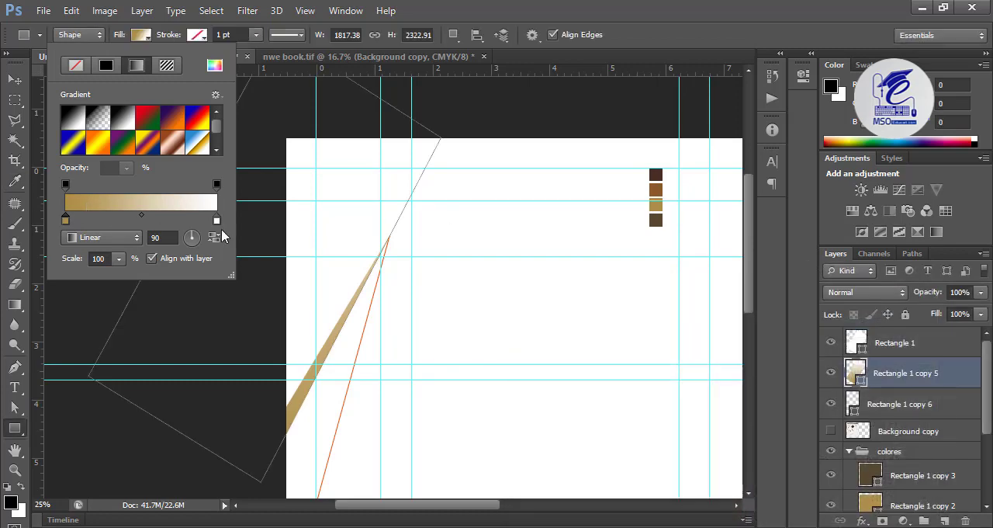
double_click(216, 220)
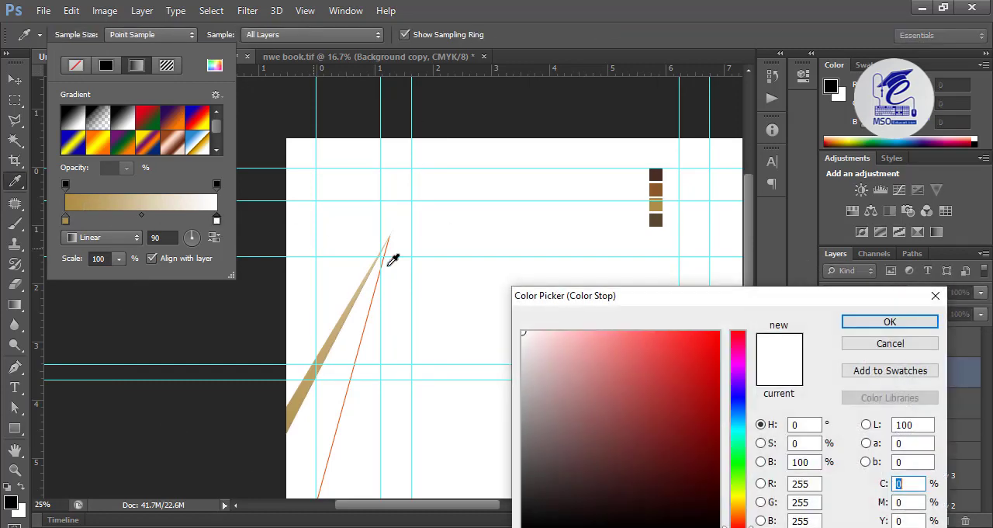
click(657, 219)
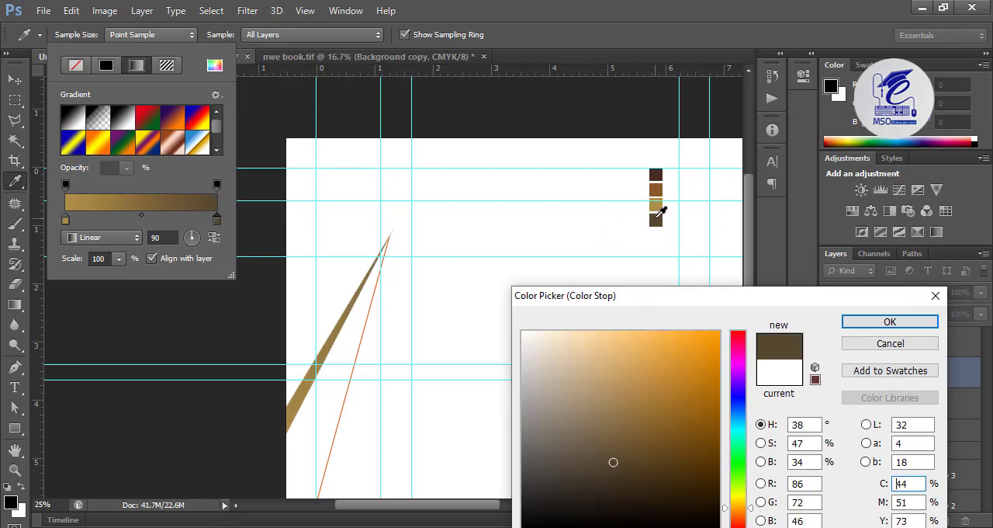
click(869, 326)
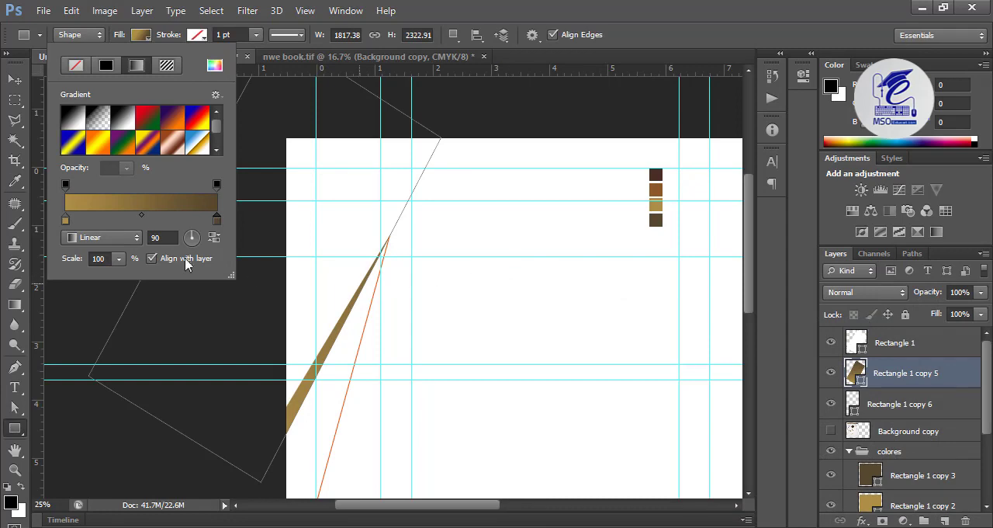
Step: Fill Rectangle 1 copy 6 with white and remove its red stroke
click(872, 414)
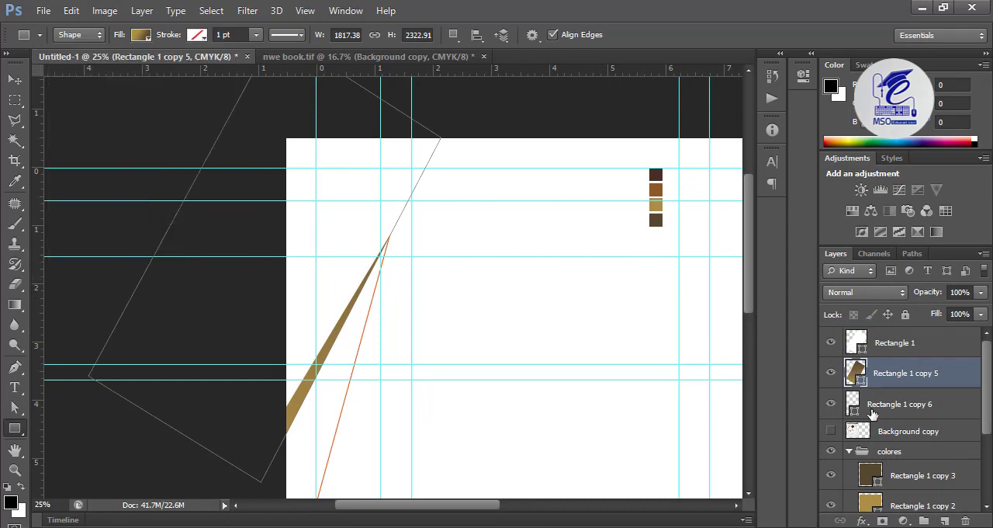
click(872, 414)
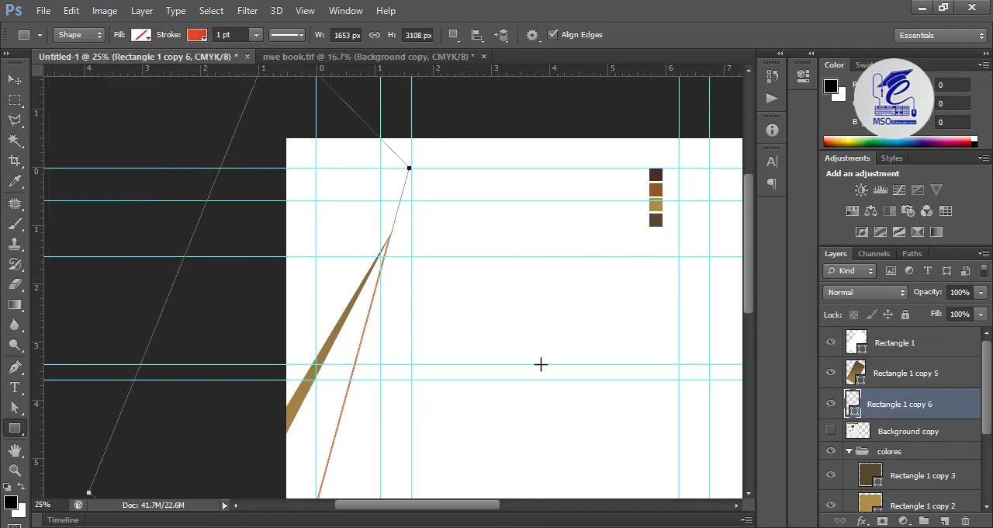
click(142, 35)
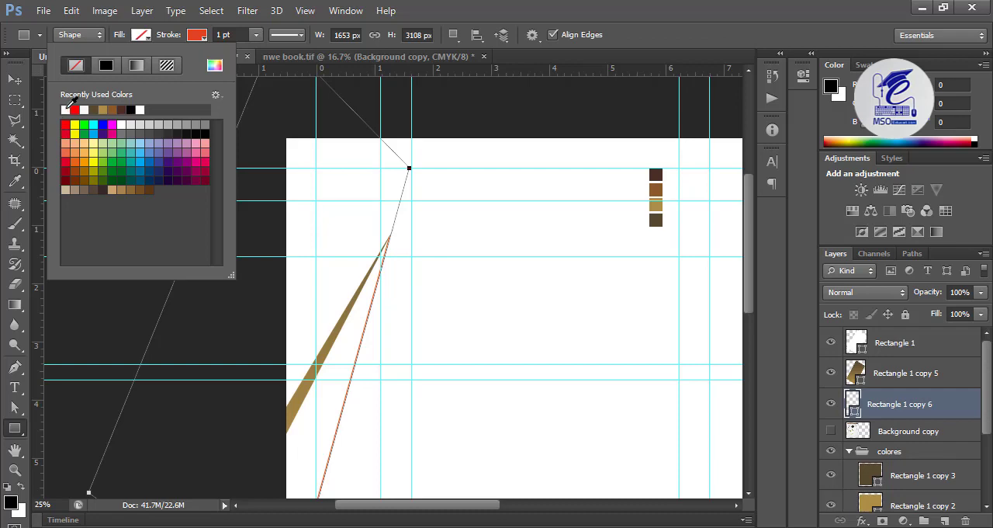
click(75, 107)
click(198, 36)
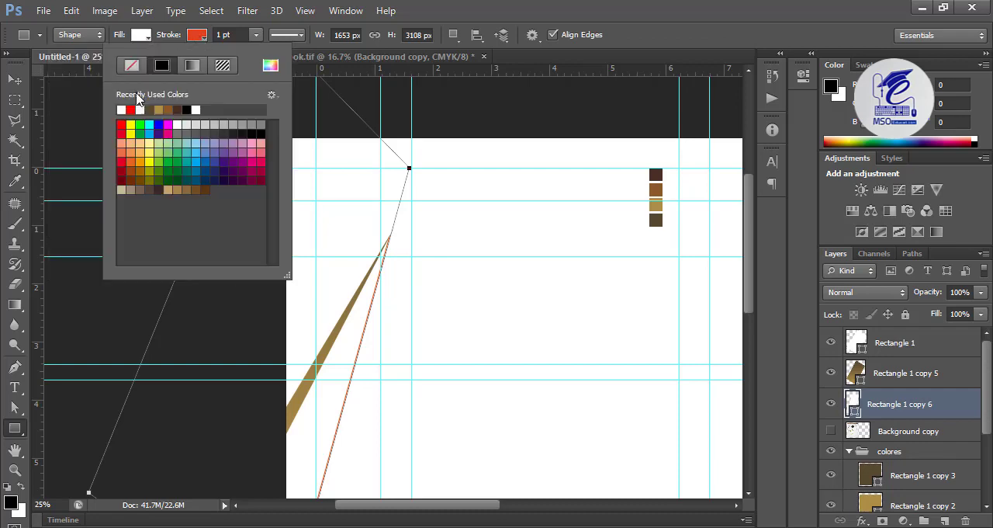
click(131, 66)
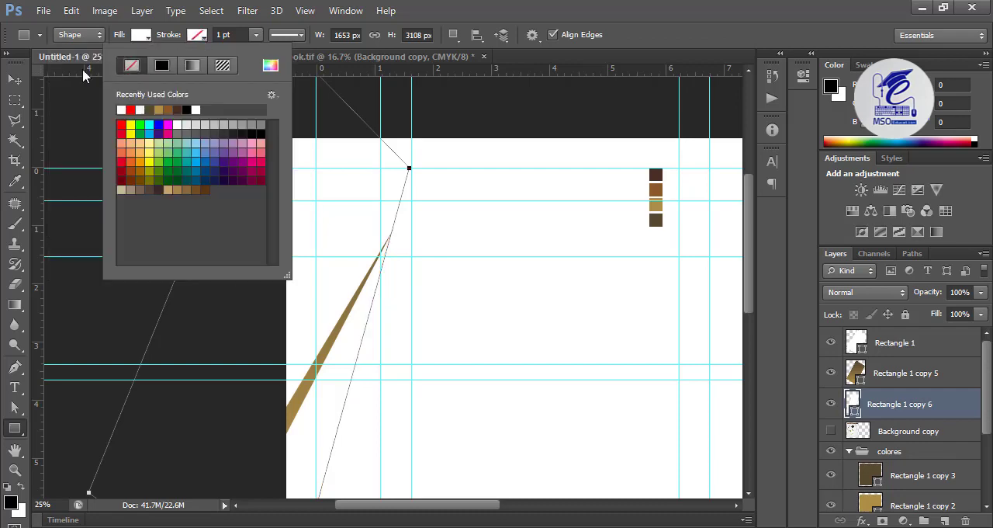
click(14, 79)
Step: Add a Multiply drop shadow to Rectangle 1 with global light off and a larger, softer spread than the default distance and size
scroll(390, 282, down, 2)
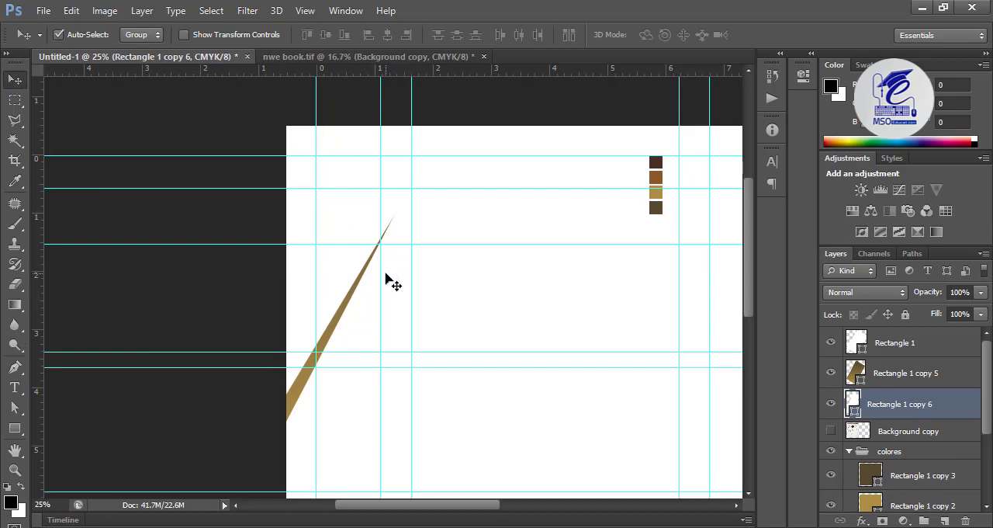
click(882, 346)
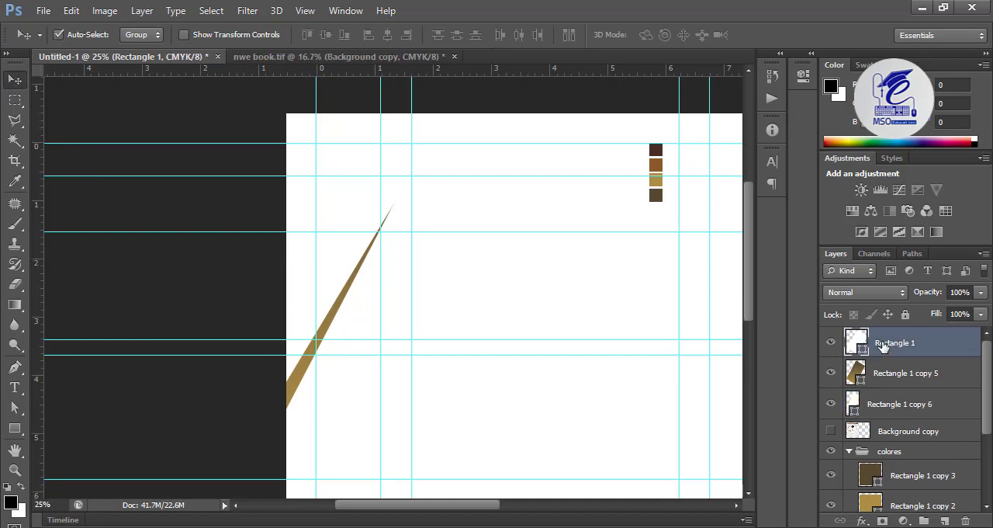
click(861, 520)
click(881, 515)
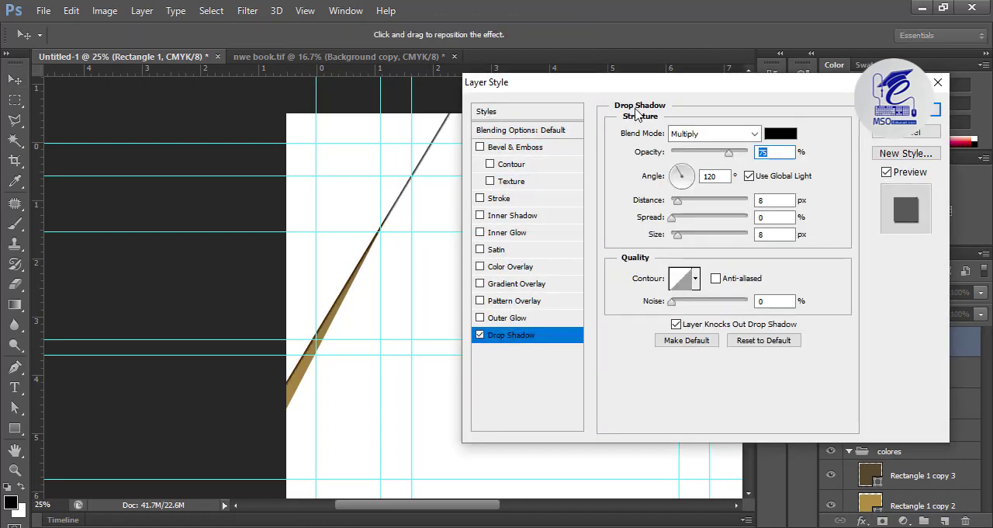
drag(637, 83, 716, 117)
click(827, 209)
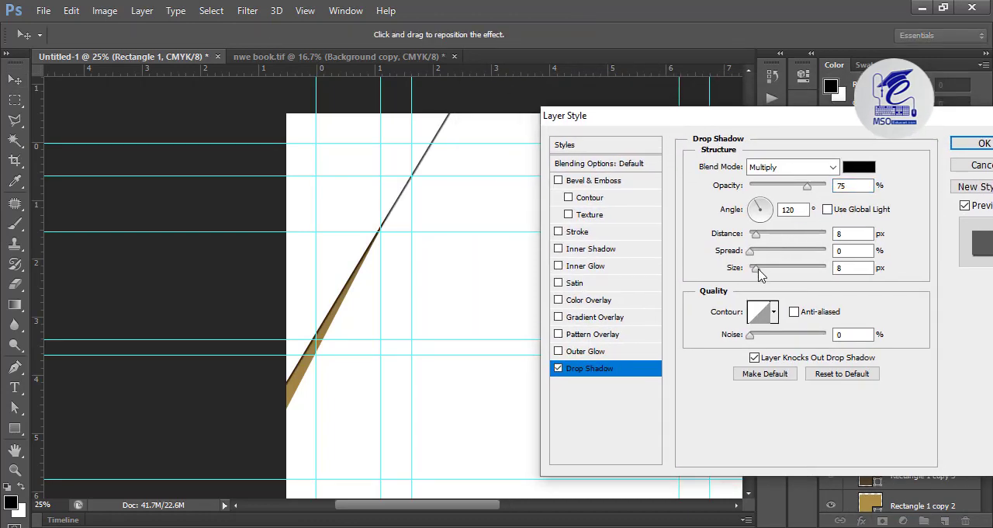
drag(757, 270, 766, 274)
drag(757, 236, 805, 273)
drag(763, 254, 743, 260)
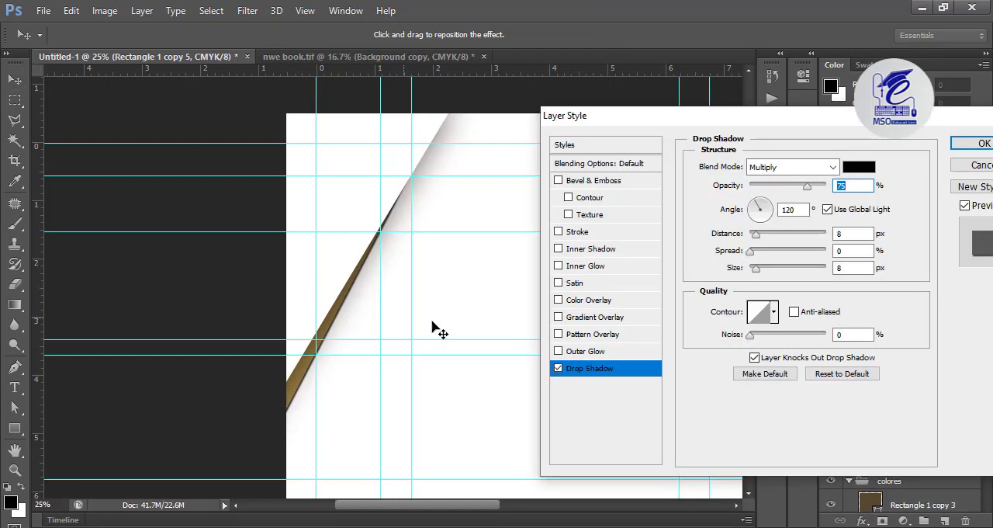
Step: Turn off global light for the drop shadow on Rectangle 1 copy 5 and tune its opacity, distance, spread and size for a soft edge
click(827, 209)
drag(757, 269, 767, 271)
drag(756, 235, 765, 235)
drag(807, 186, 793, 189)
drag(770, 235, 781, 236)
drag(779, 253, 808, 253)
click(781, 270)
click(768, 252)
click(768, 235)
click(772, 188)
click(754, 235)
click(791, 270)
drag(750, 241, 769, 203)
drag(790, 270, 771, 280)
click(981, 143)
Step: Add a drop shadow to Rectangle 1 copy 6 with global light off, 52% opacity, 4 px distance and 79 px size
click(899, 464)
click(862, 521)
click(870, 508)
drag(658, 116, 643, 56)
click(810, 153)
click(772, 130)
click(759, 211)
click(758, 178)
drag(743, 176, 734, 178)
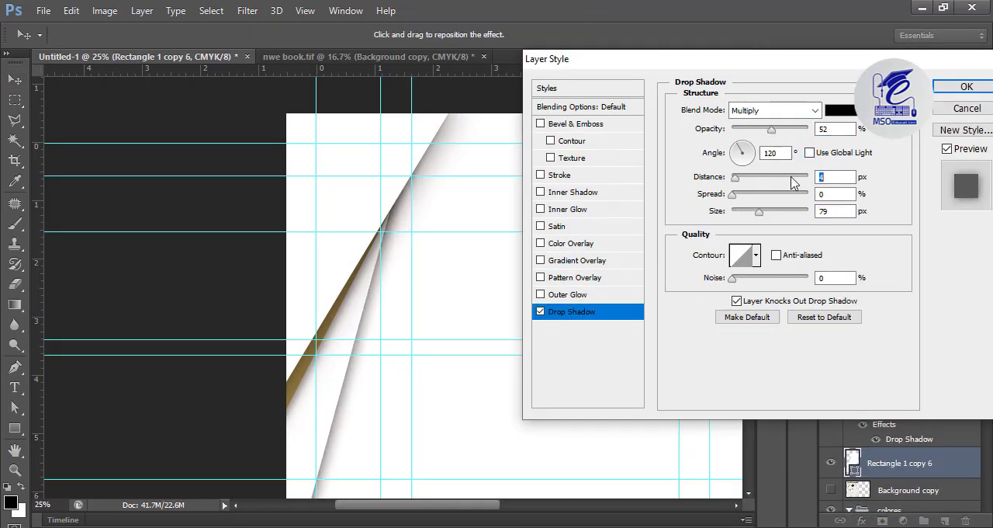
click(964, 87)
scroll(849, 353, down, 3)
drag(604, 295, 370, 278)
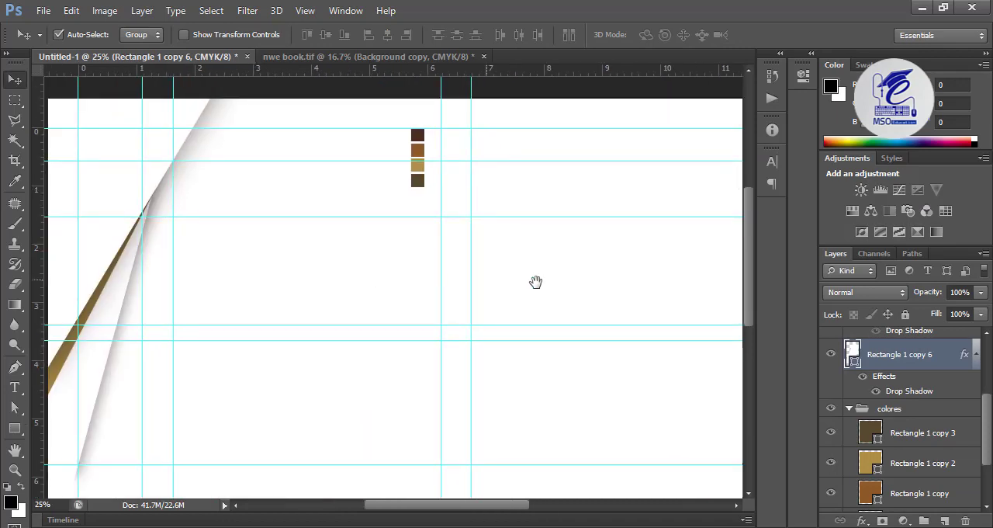
Step: Group Rectangle 1, Rectangle 1 copy 5 and Rectangle 1 copy 6 together, and collapse the colores group
drag(535, 281, 561, 294)
scroll(871, 396, up, 2)
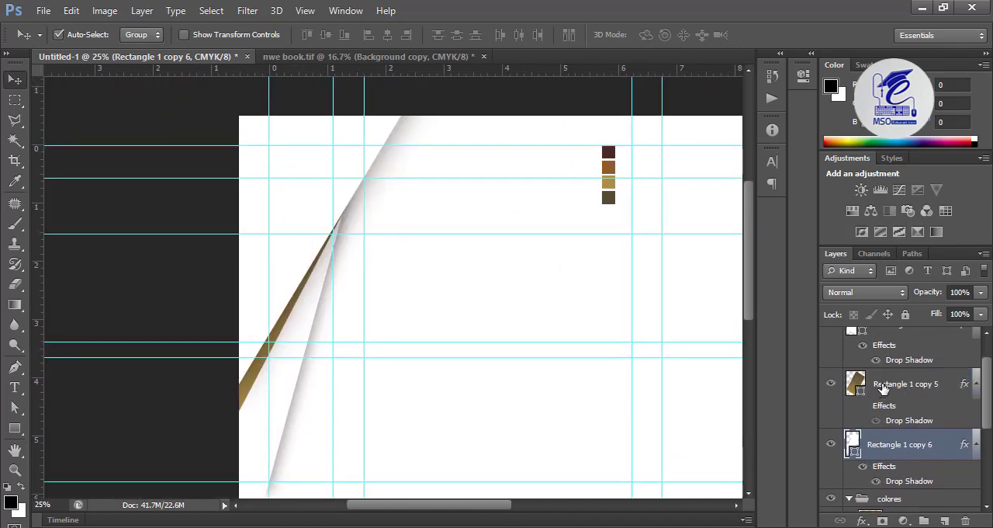
scroll(872, 392, up, 2)
shift+click(889, 377)
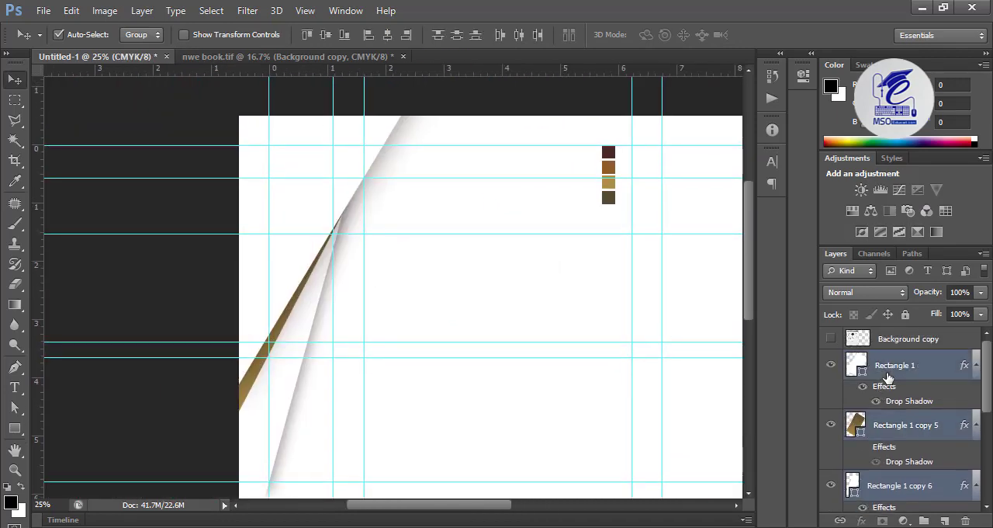
key(ctrl+g)
click(849, 377)
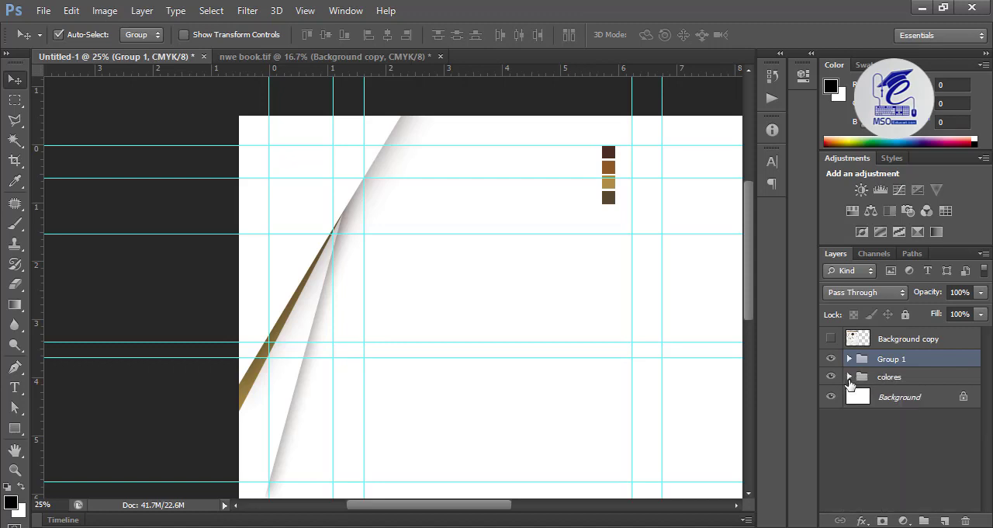
Step: Duplicate Group 1 and merge the duplicate into a single layer
drag(890, 362, 944, 521)
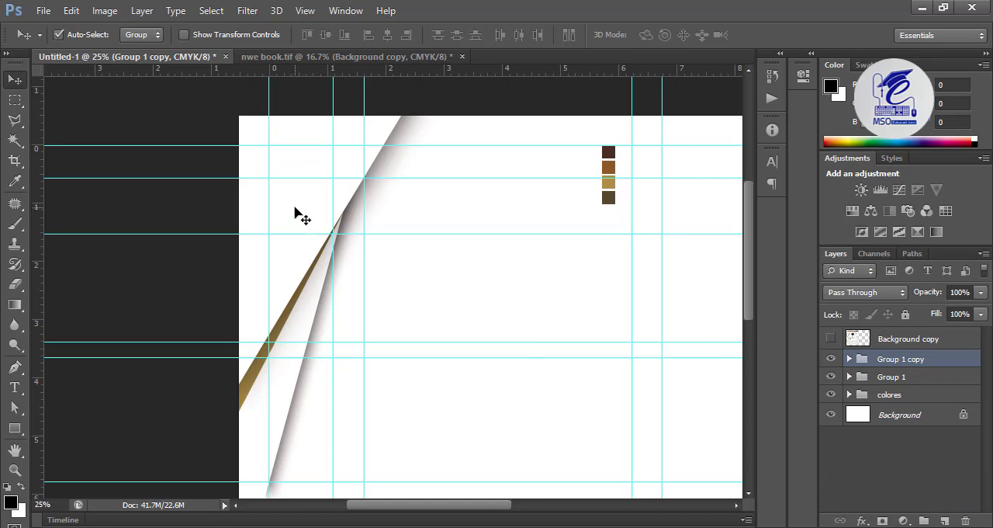
drag(301, 206, 607, 234)
key(ctrl+z)
key(ctrl+e)
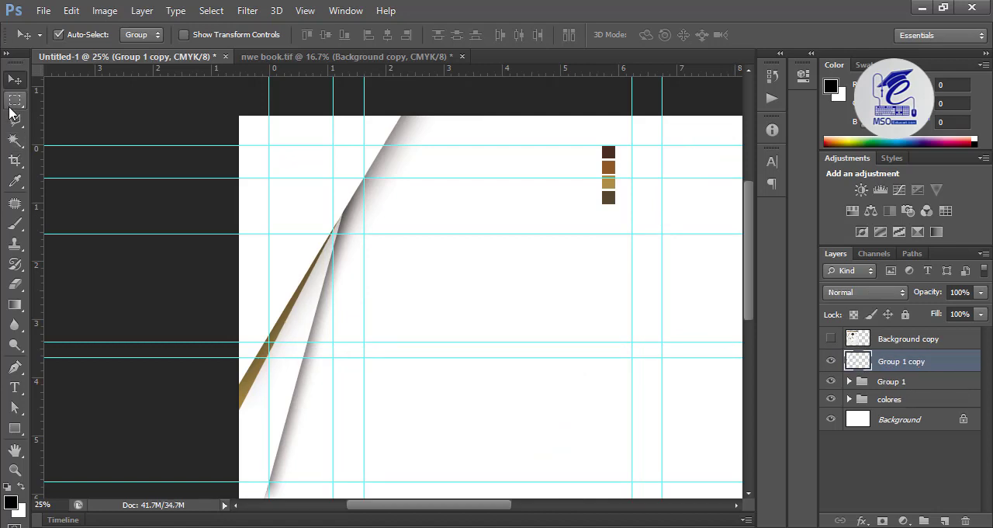
Step: Select the corner artwork on Group 1 copy with rectangular marquees, move it about 3.8 inches to the right, and deselect
click(15, 99)
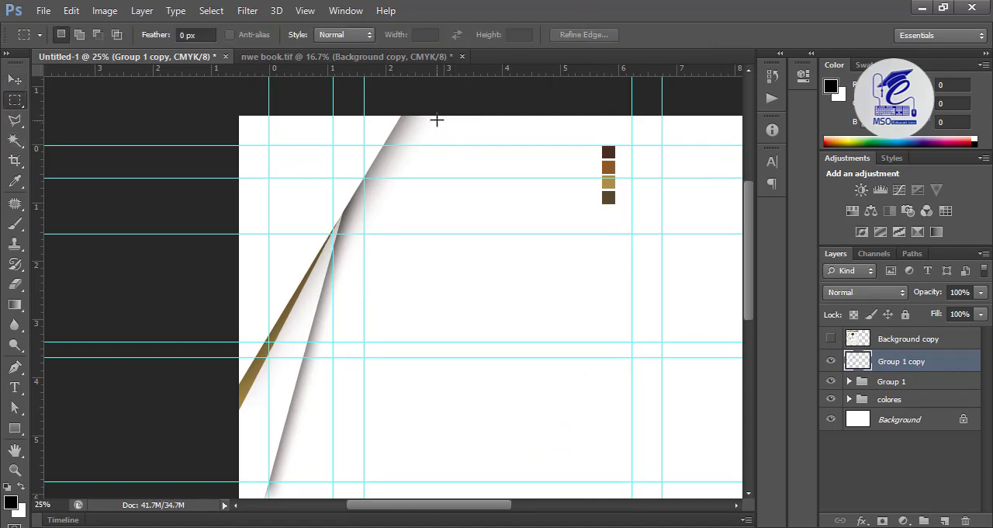
drag(437, 116, 198, 277)
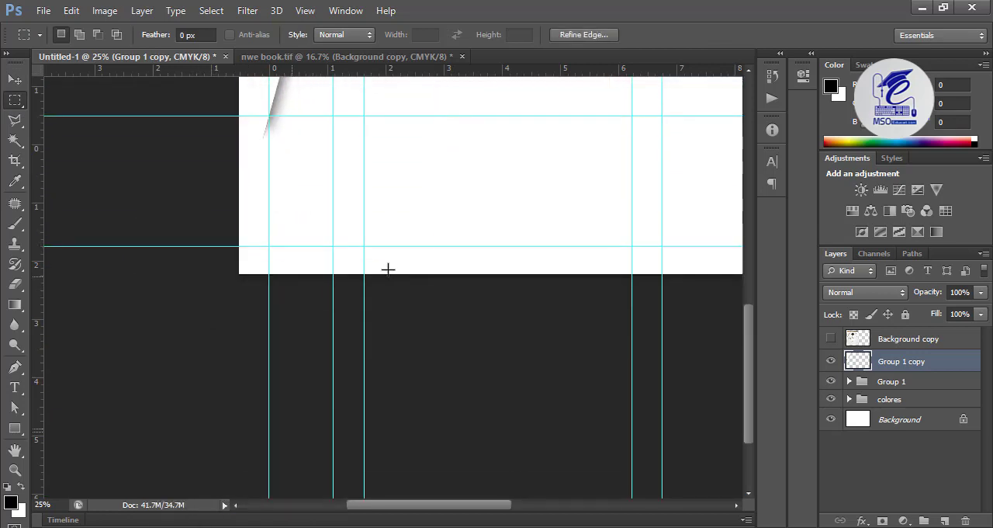
scroll(403, 270, up, 2)
scroll(417, 271, up, 7)
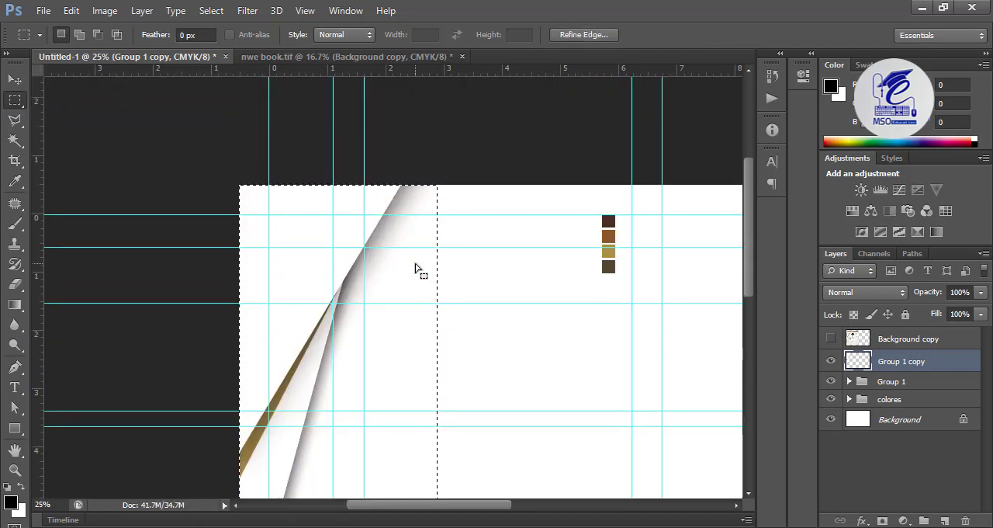
drag(502, 186, 382, 266)
key(v)
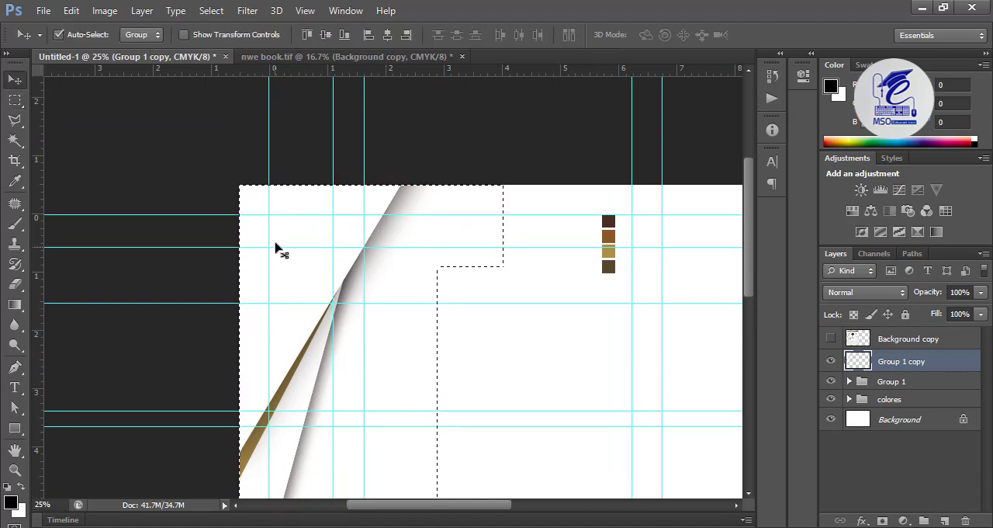
drag(288, 275, 512, 269)
key(ctrl+d)
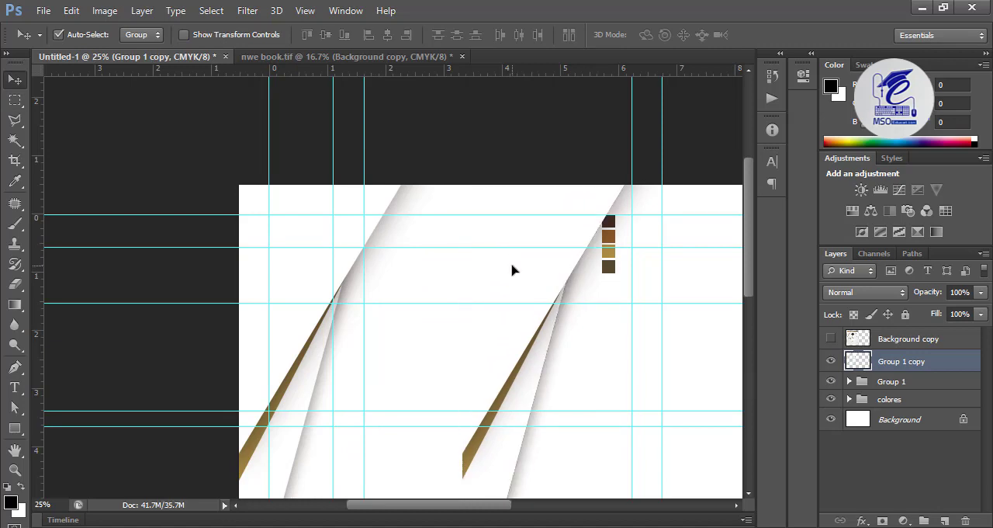
Step: Flip Group 1 copy horizontally and nudge it right until its outer edge meets the vertical guide at about 6.7 inches
key(ctrl+t)
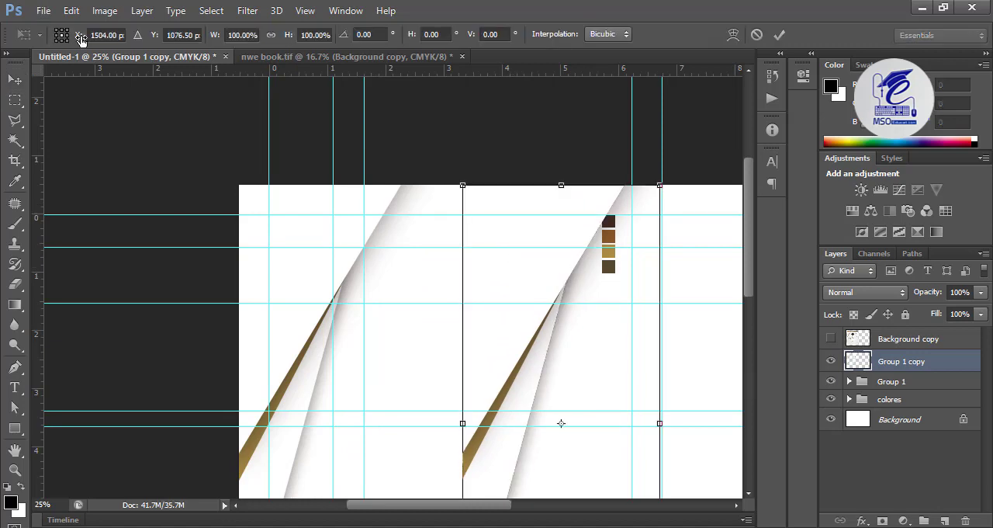
key(Escape)
click(71, 10)
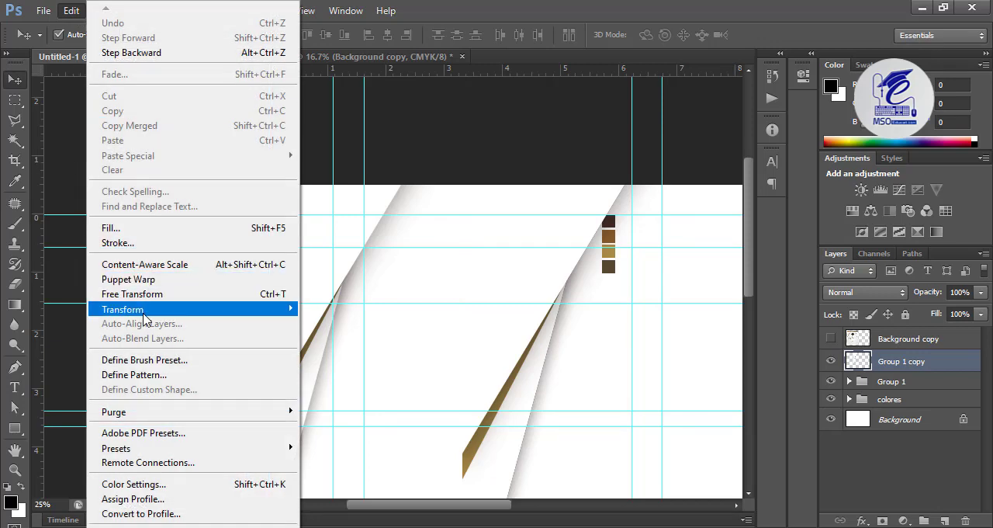
mouse_move(184, 318)
click(335, 476)
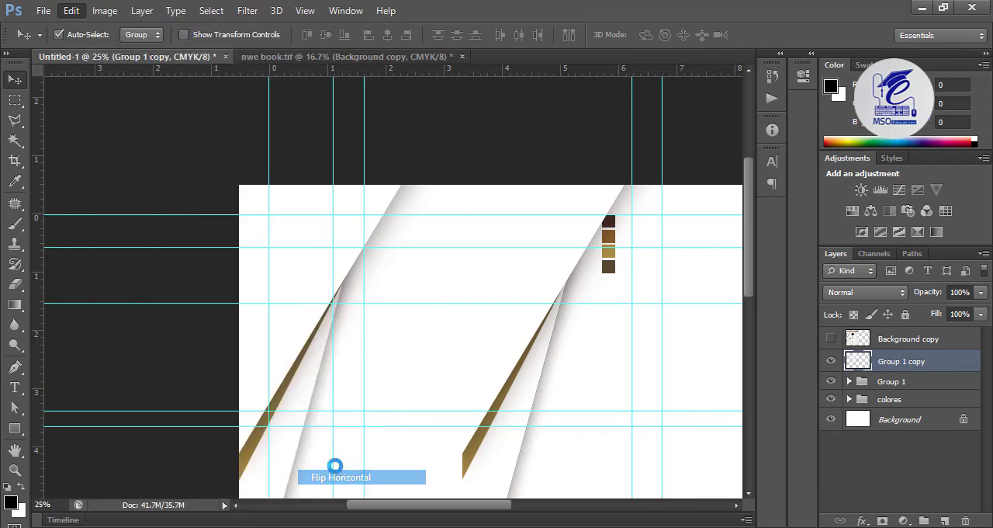
key(shift+Right)
key(shift+Right)
key(shift+Right)
key(shift+Right)
key(shift+Right)
key(shift+Right)
key(shift+Right)
key(shift+Right)
key(shift+Right)
key(shift+Right)
key(shift+Right)
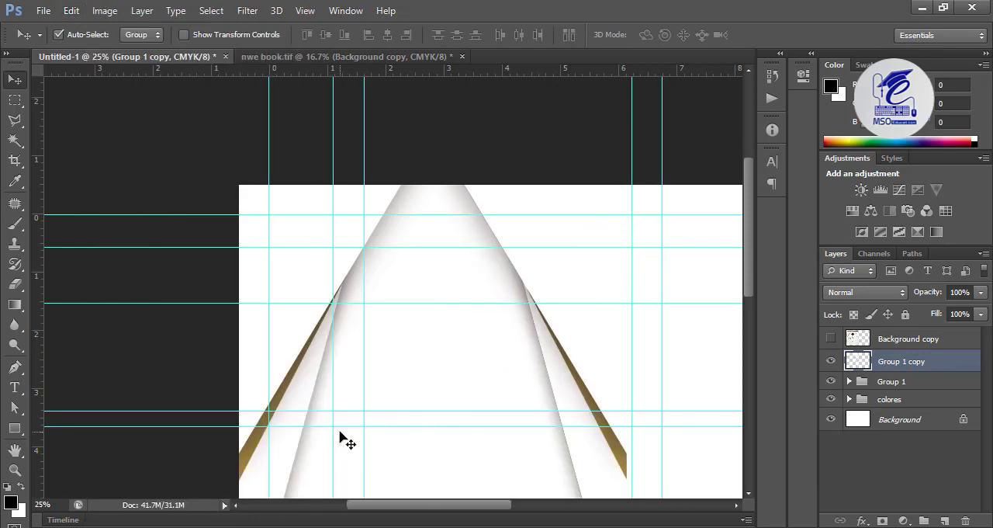
key(shift+Right)
key(shift+Right)
key(shift+Right)
key(shift+Right)
key(shift+Right)
key(shift+Right)
key(shift+Right)
key(shift+Right)
key(shift+Right)
key(shift+Right)
key(shift+Right)
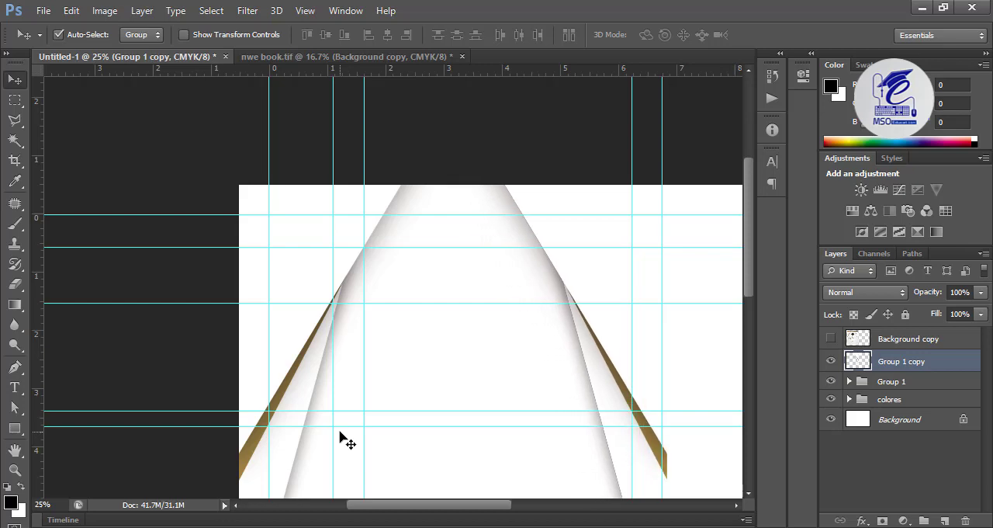
key(shift+Right)
key(shift+Right)
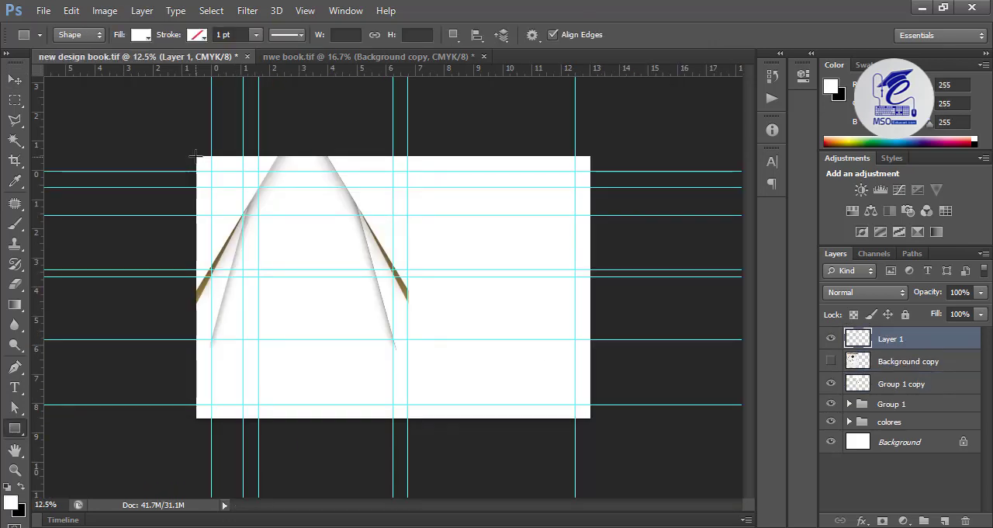
Step: Draw a 2192 by 2693 px rectangle over the left cover and fill it with a linear gradient from RGB 160 grey to white
drag(195, 157, 409, 418)
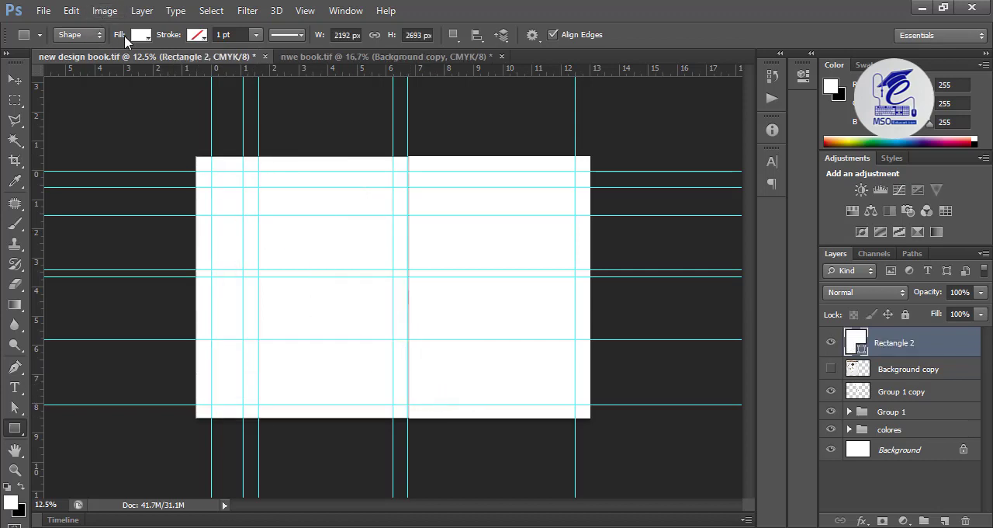
click(139, 35)
click(137, 66)
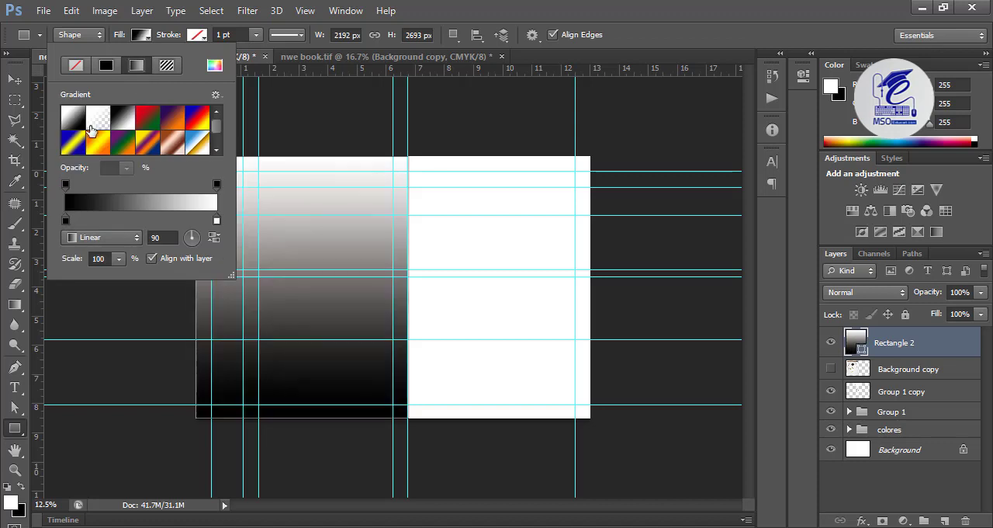
click(101, 126)
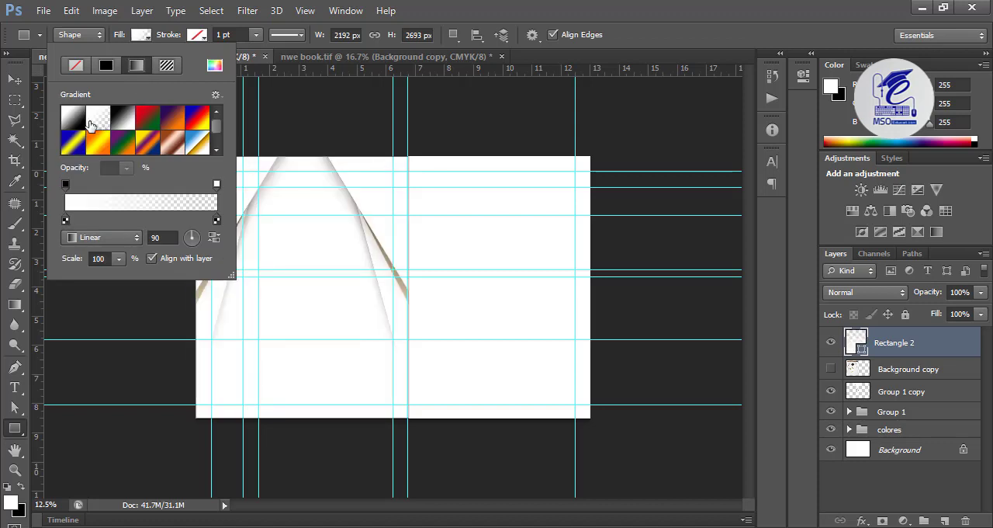
click(72, 118)
click(125, 122)
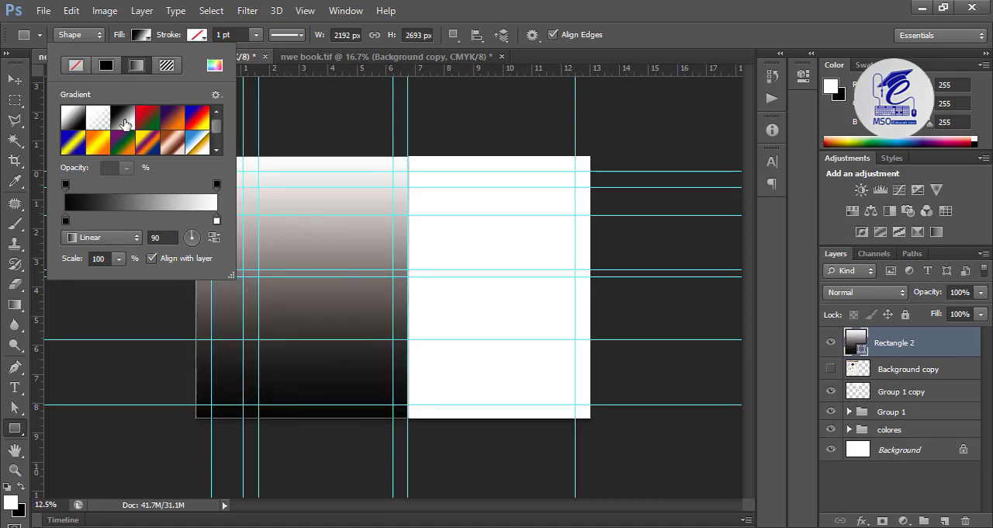
double_click(66, 221)
drag(522, 419, 518, 404)
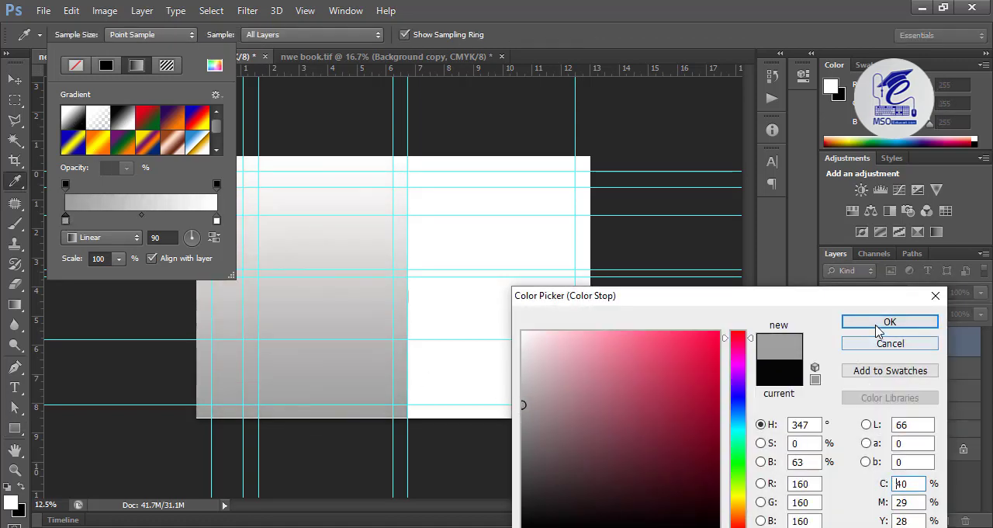
click(890, 321)
Step: Change the Rectangle 2 gradient to Radial, reverse its colors and set its scale to 327%
click(127, 236)
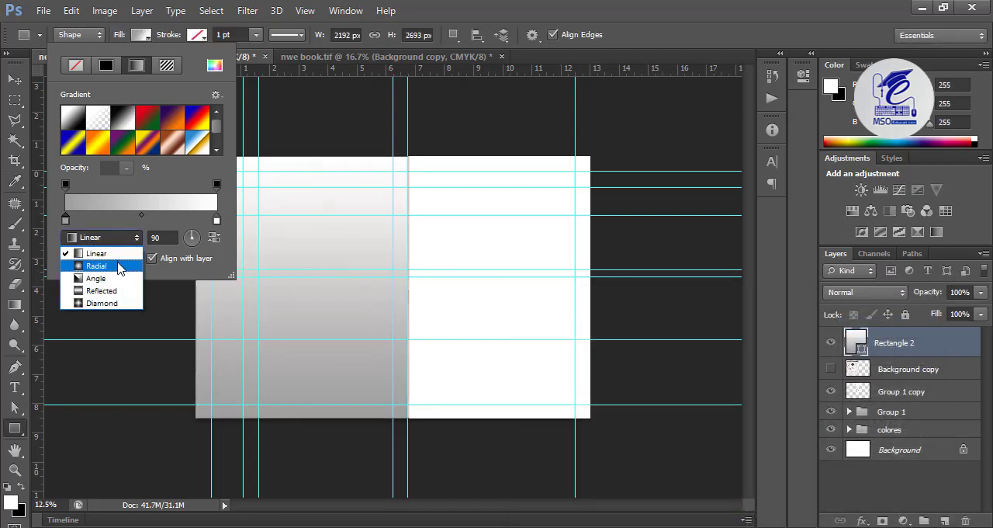
click(122, 265)
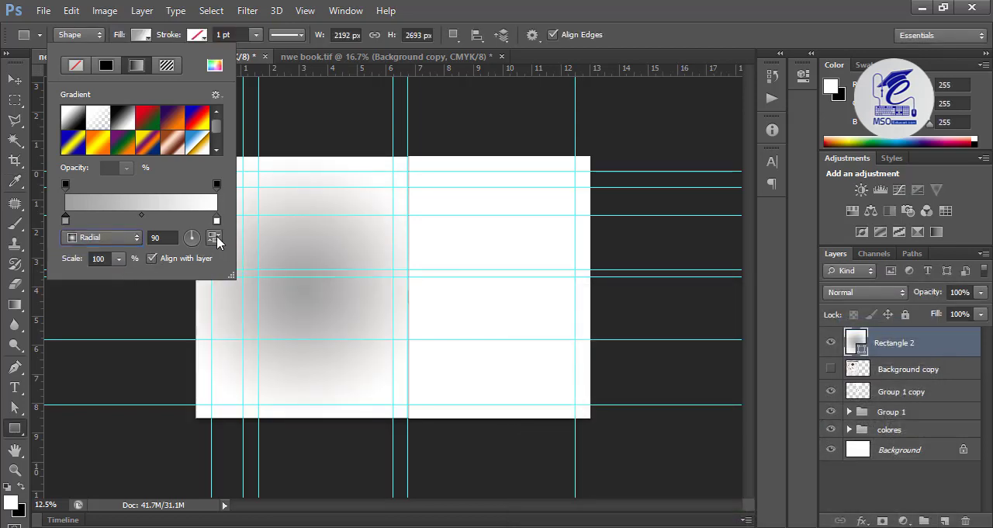
click(215, 238)
click(120, 261)
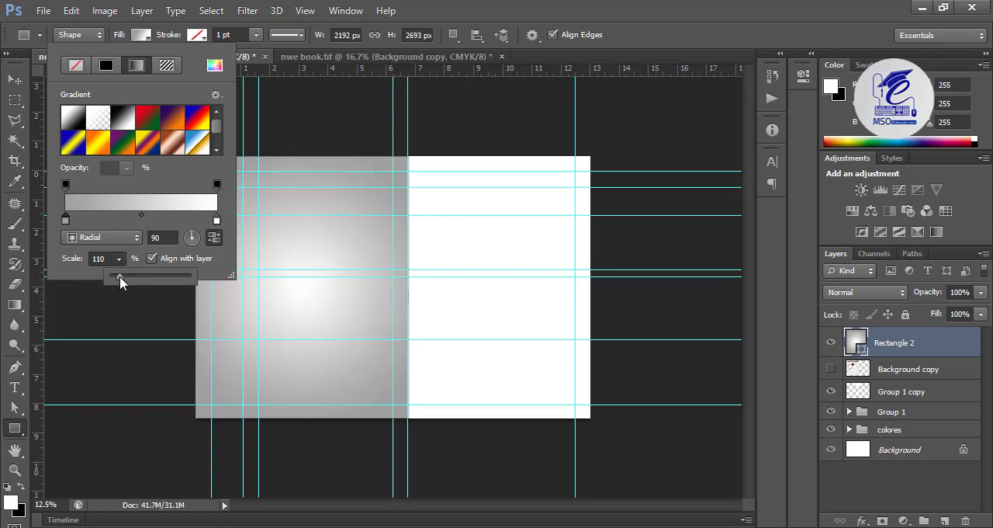
drag(120, 276, 137, 282)
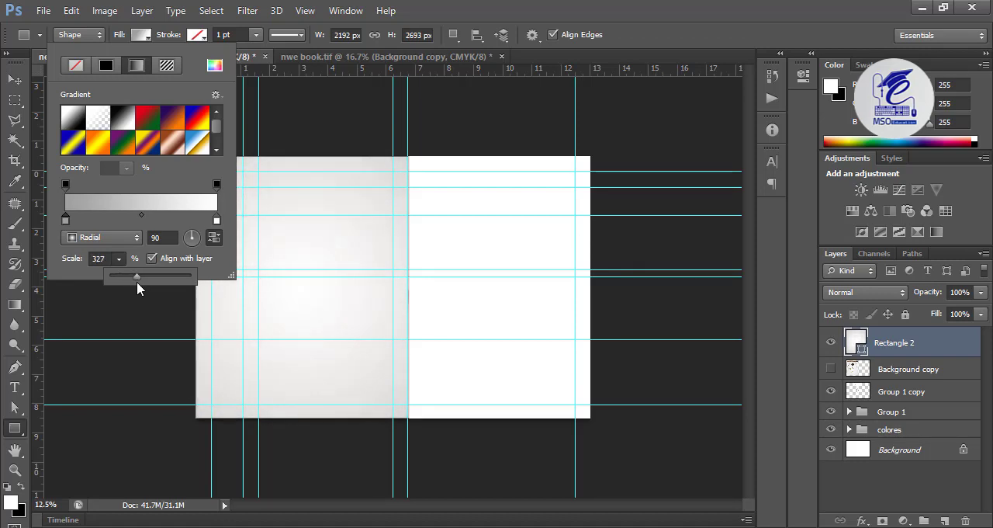
Step: Move Rectangle 2 down the layer stack to sit directly above the Background layer, outside the colores group
click(15, 79)
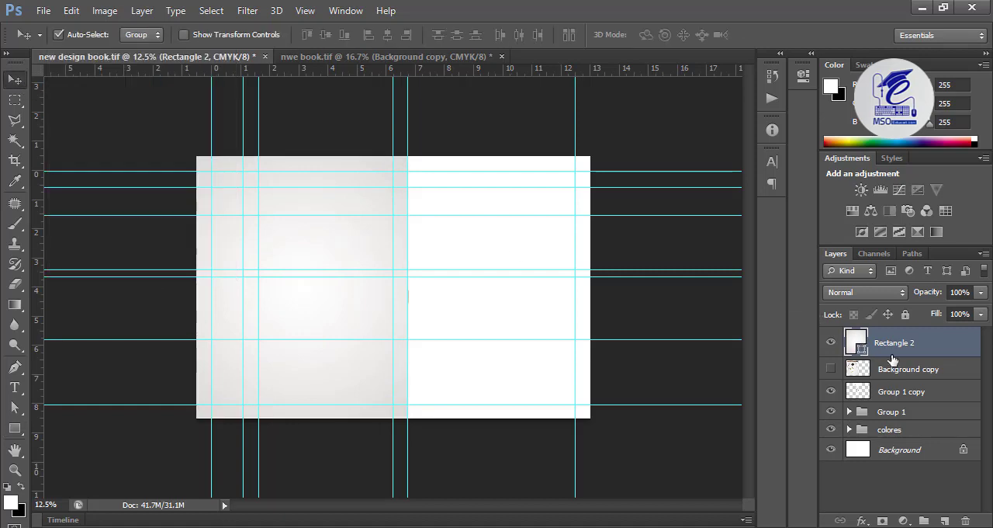
drag(892, 354, 900, 430)
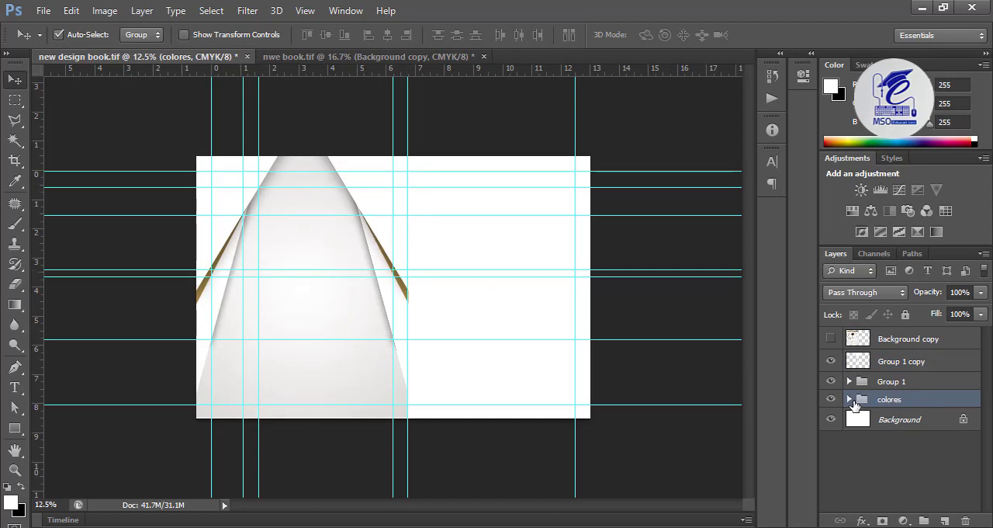
key(ctrl+z)
drag(891, 355, 897, 438)
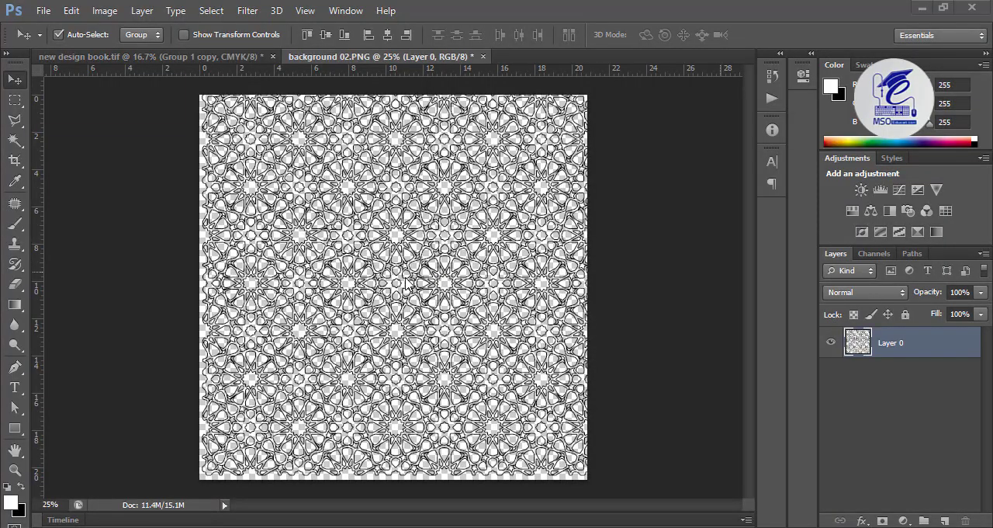
Step: In background 02.PNG, select one star motif tile with a rectangular marquee and define it as a pattern, keeping the default name
drag(330, 267, 357, 257)
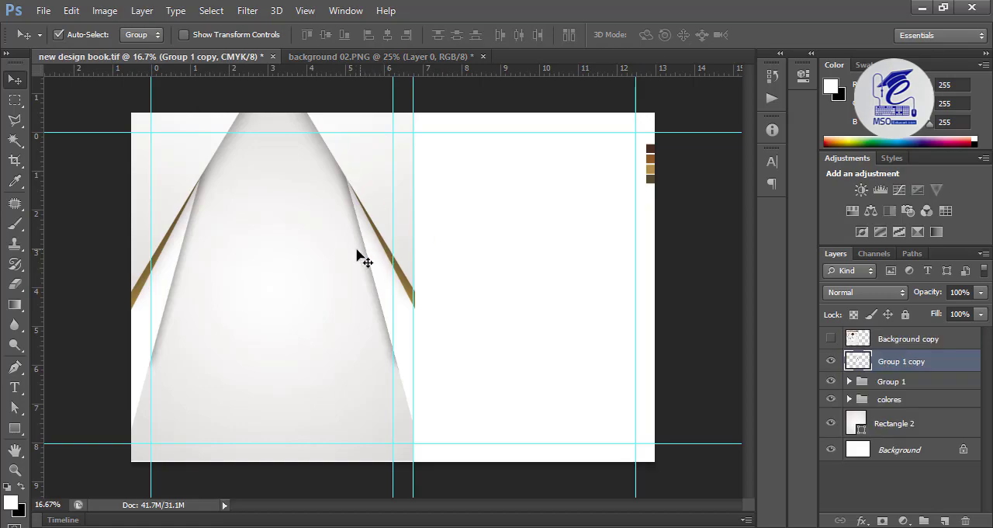
click(388, 58)
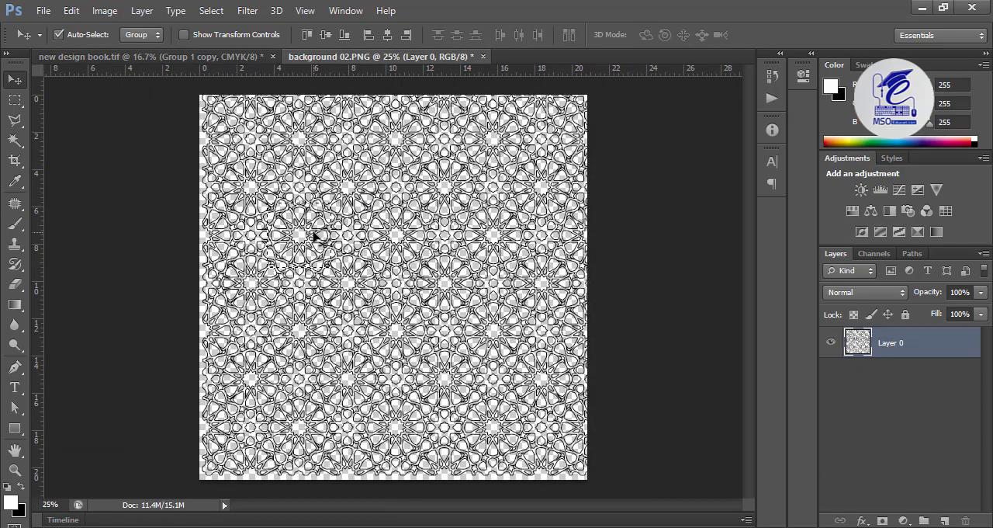
key(ctrl+plus)
click(15, 99)
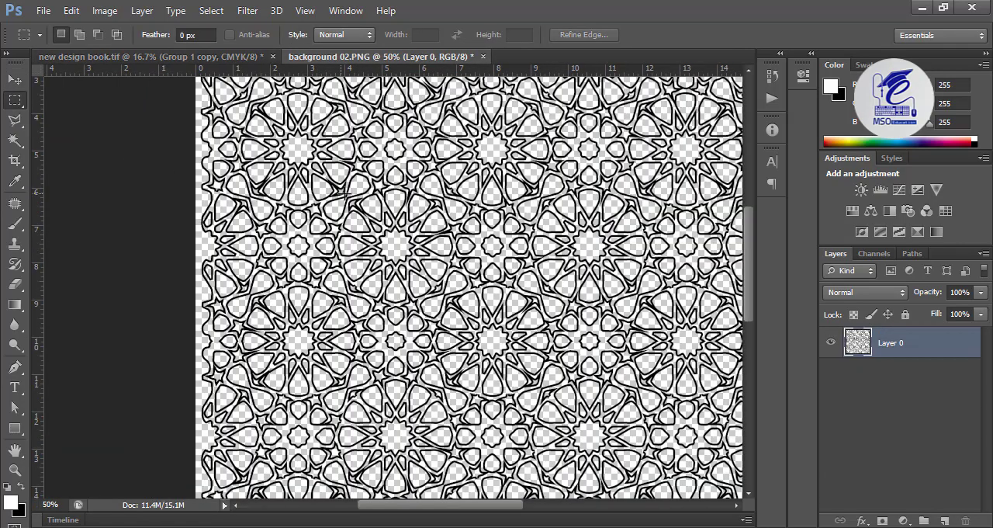
drag(330, 184, 465, 311)
click(15, 79)
click(65, 14)
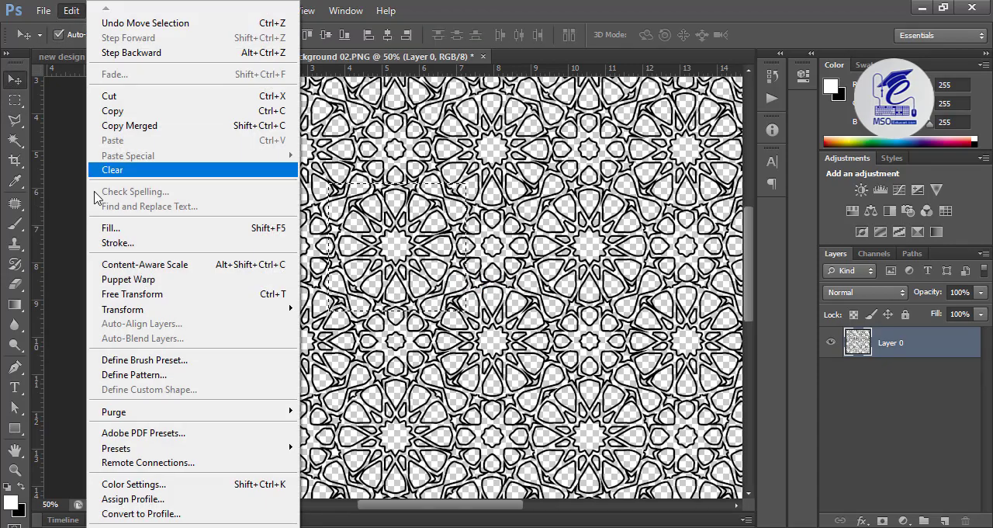
mouse_move(152, 314)
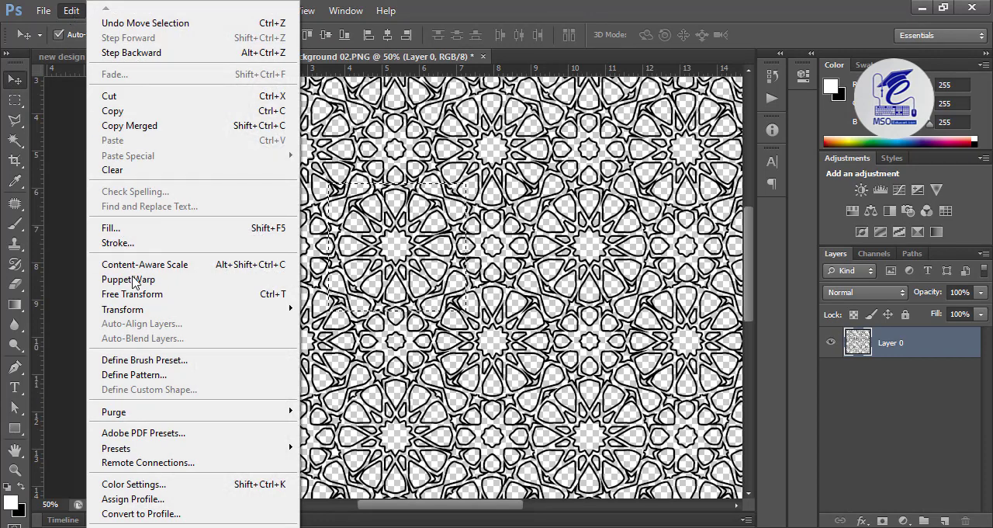
click(136, 374)
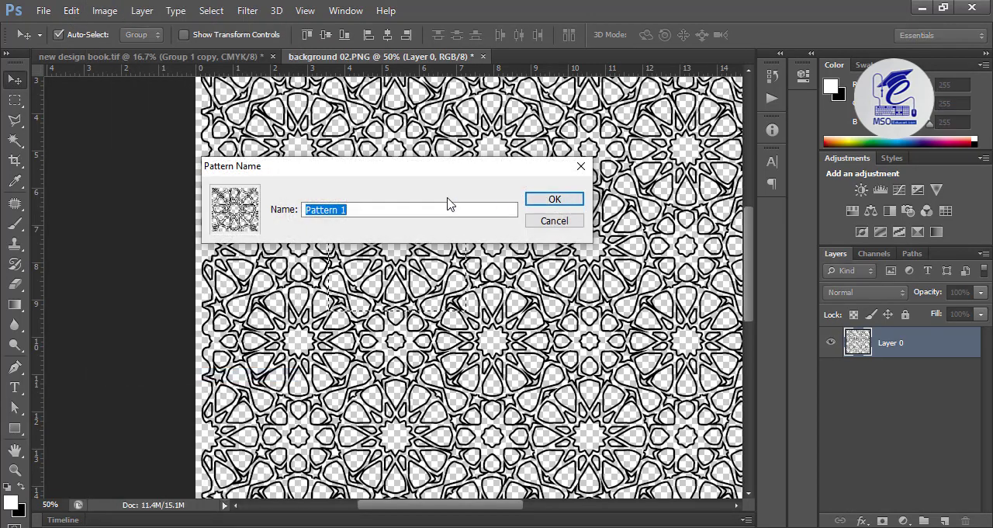
key(Return)
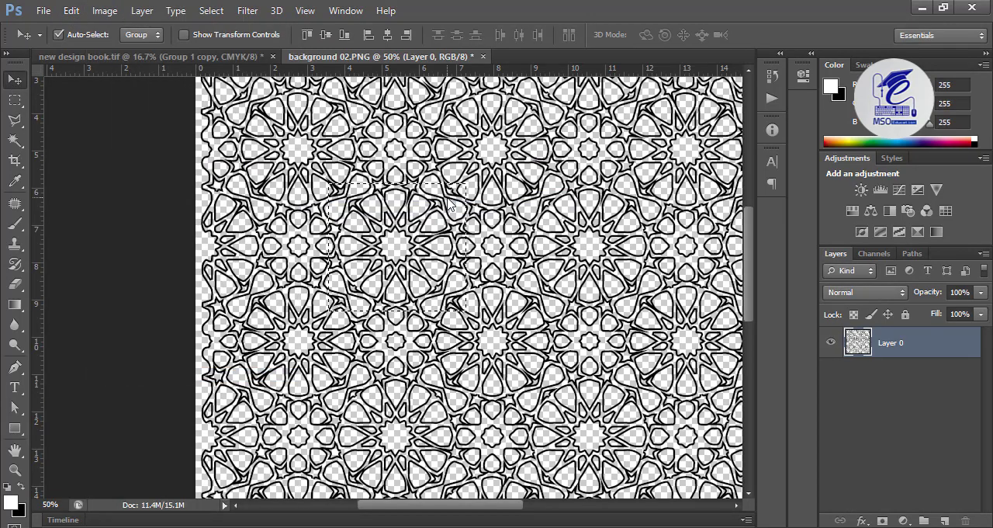
Step: In new design book.tif, add a Pattern Overlay to Rectangle 2 using the newly defined star motif pattern
click(138, 57)
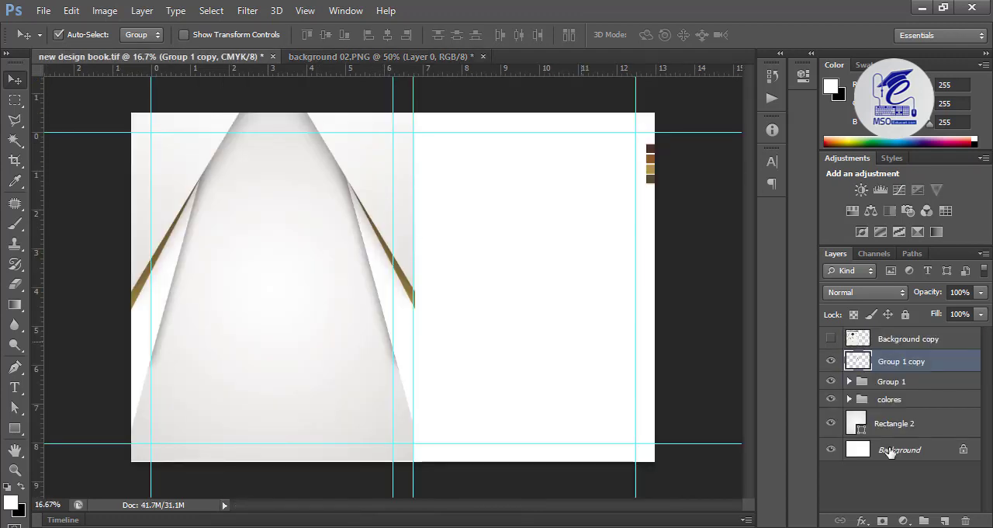
click(863, 429)
click(862, 520)
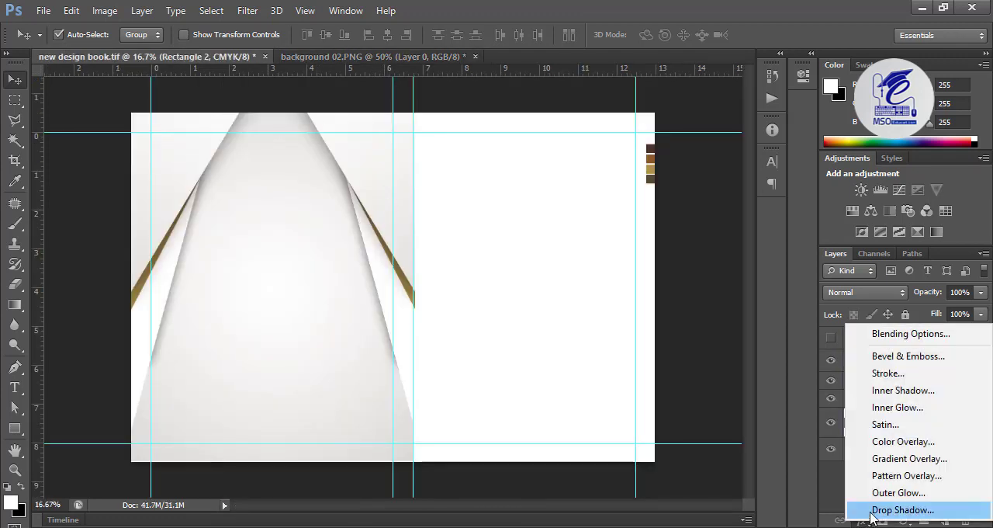
click(884, 475)
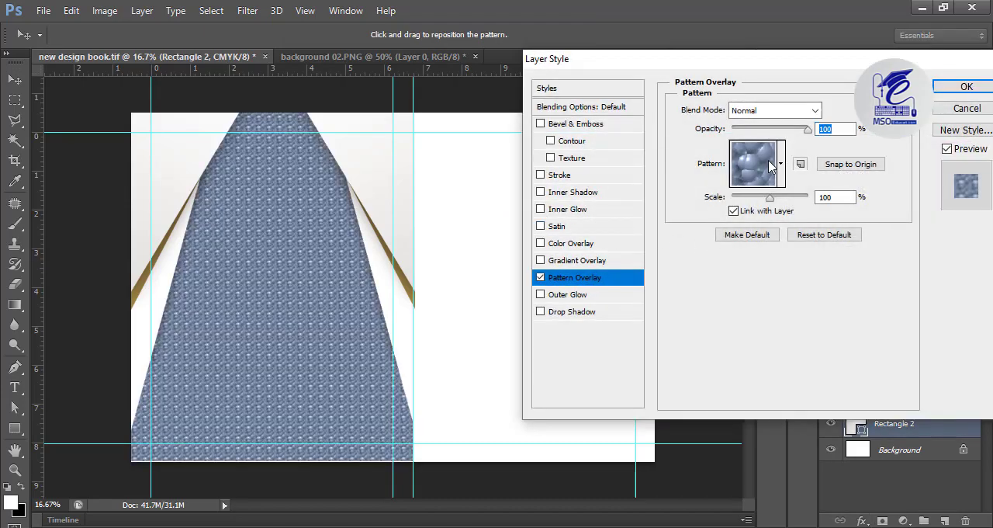
click(770, 166)
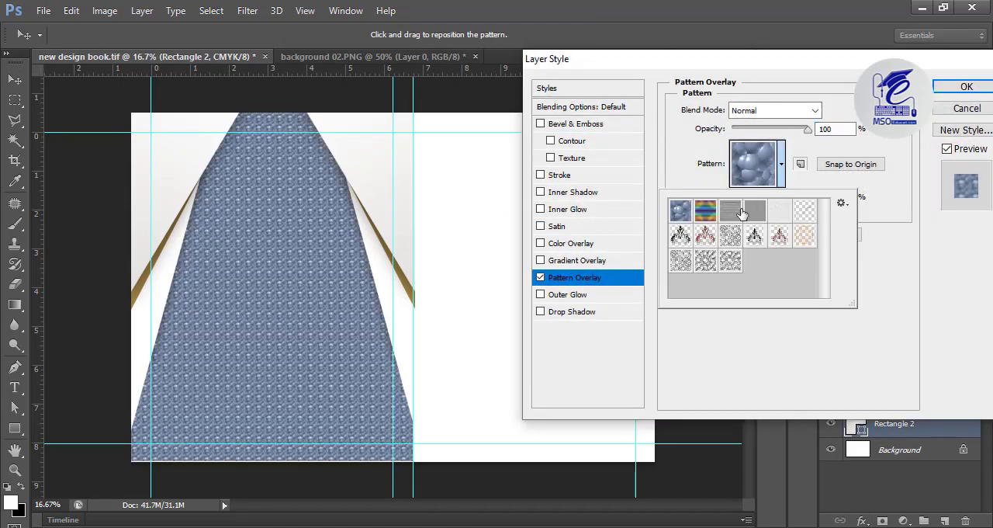
click(731, 263)
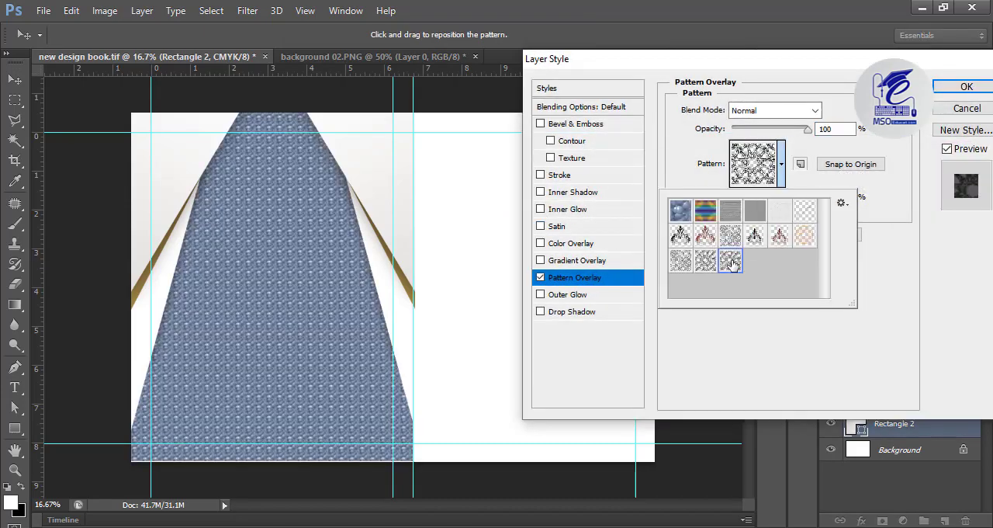
click(832, 171)
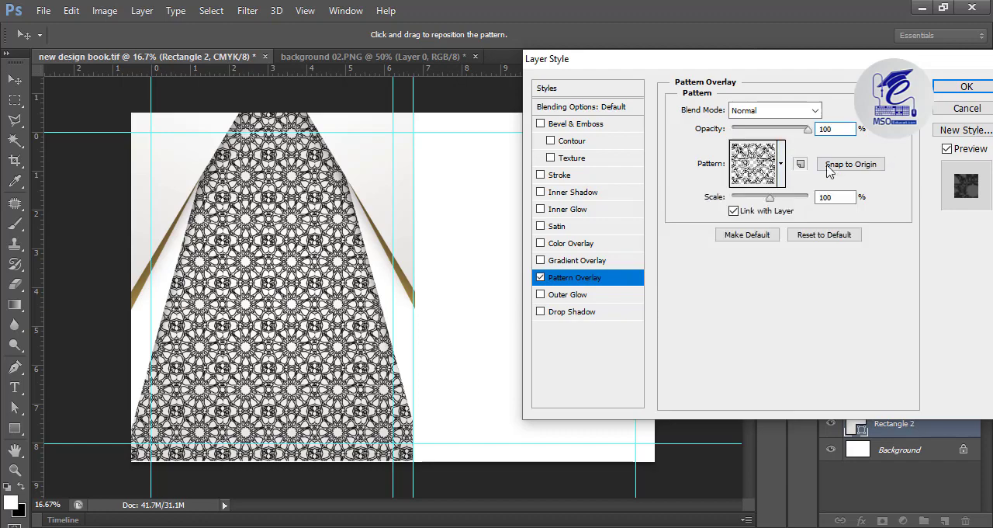
Step: Set the Rectangle 2 pattern overlay to 101% scale and 7% opacity, and apply the layer style
drag(770, 203, 770, 203)
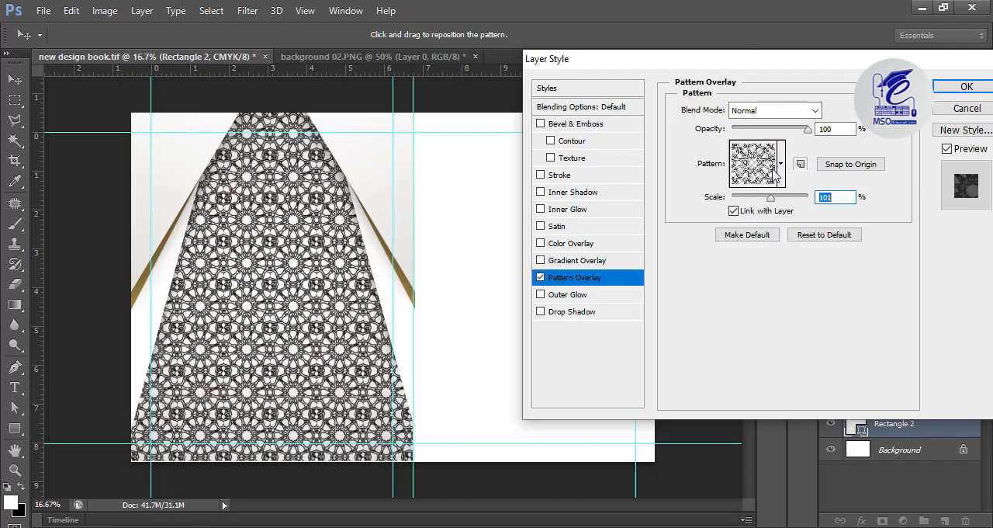
drag(804, 135, 741, 137)
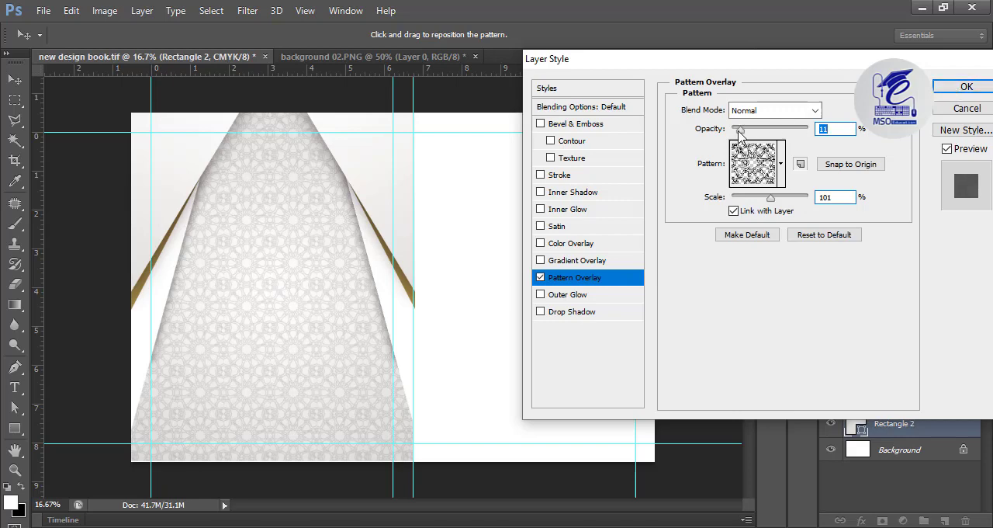
drag(741, 132, 734, 134)
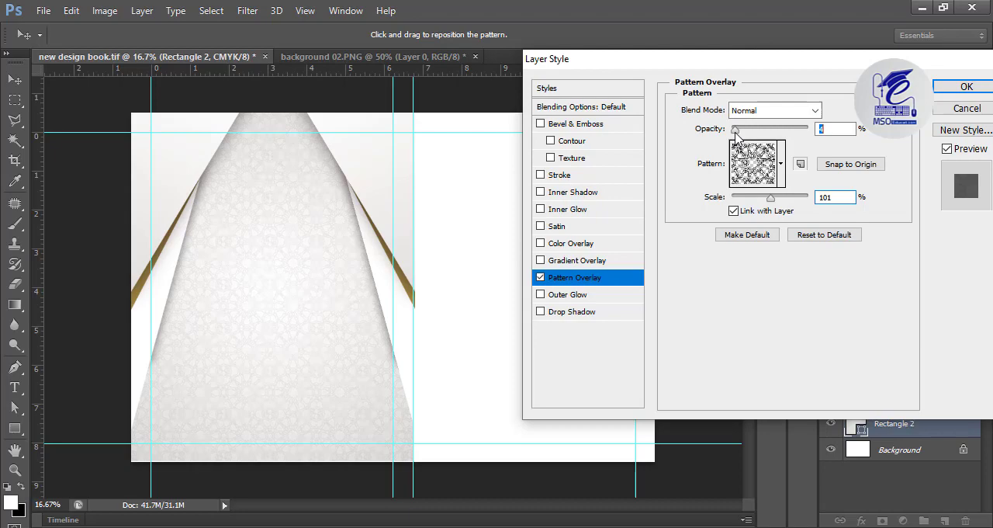
click(966, 86)
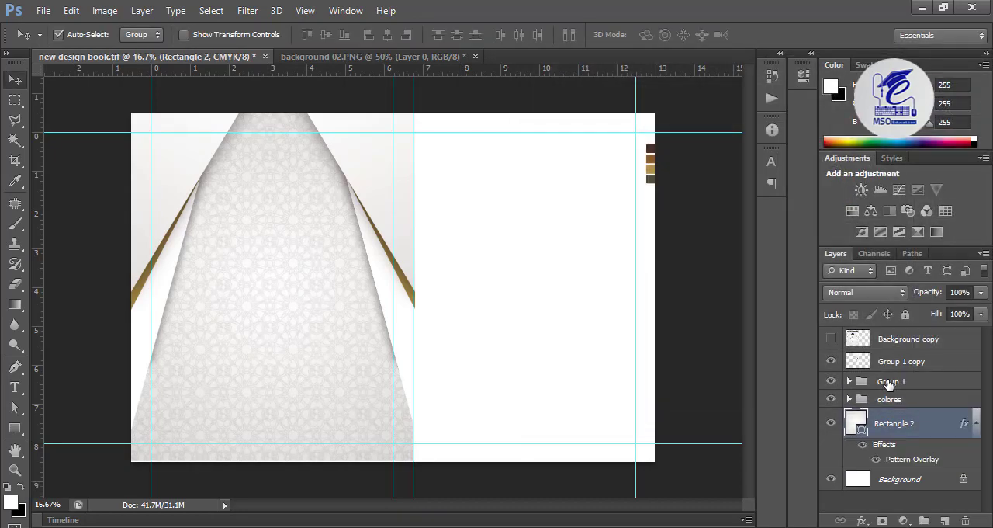
Step: Lighten the grey color stop of the Rectangle 2 gradient to RGB 203, 203, 203
double_click(857, 425)
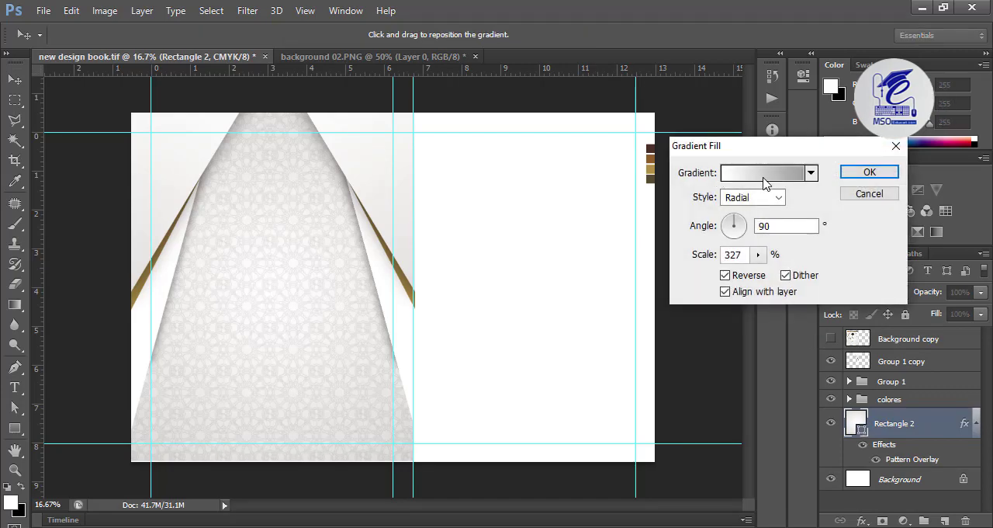
click(764, 180)
click(525, 319)
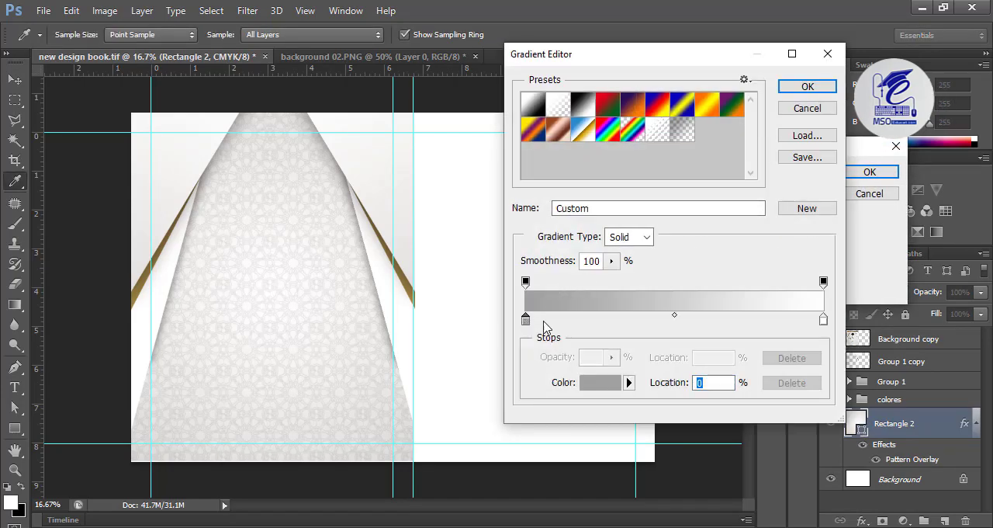
click(599, 382)
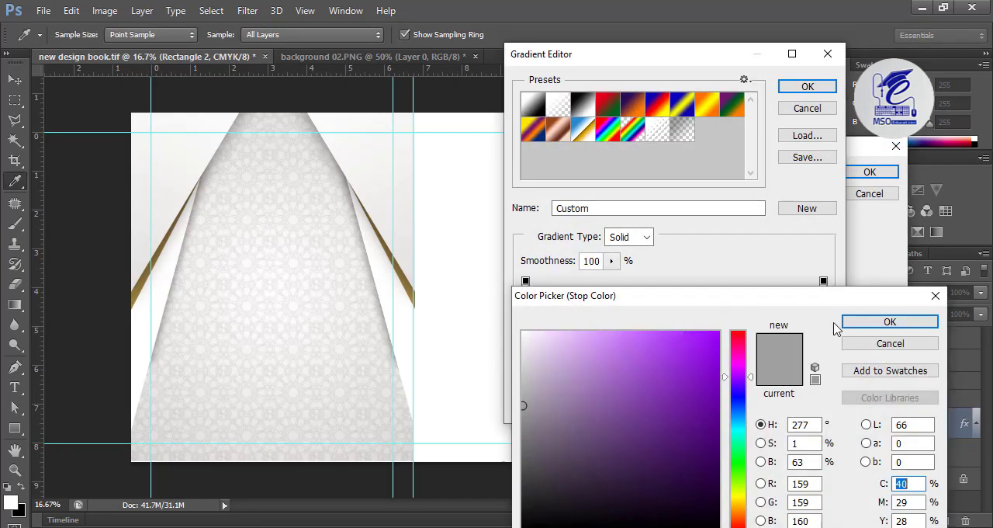
click(522, 369)
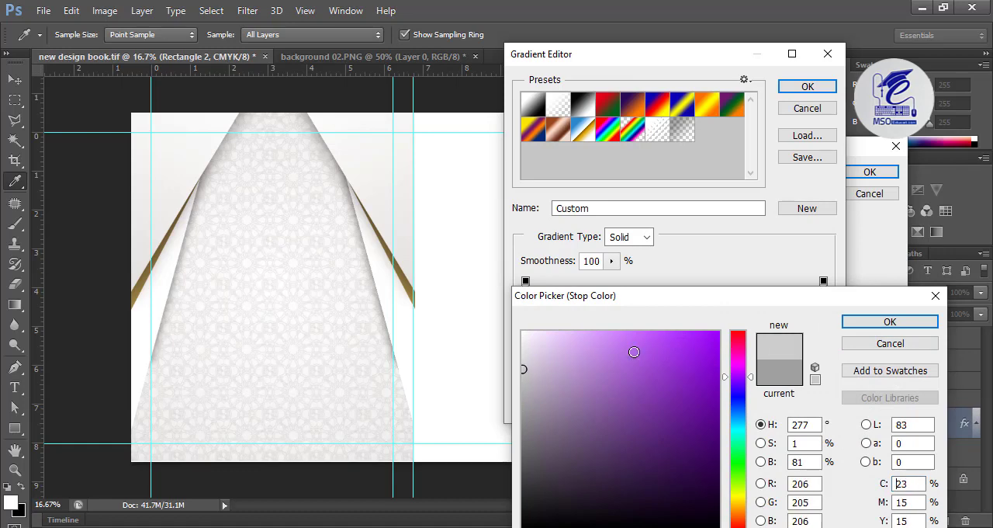
click(519, 374)
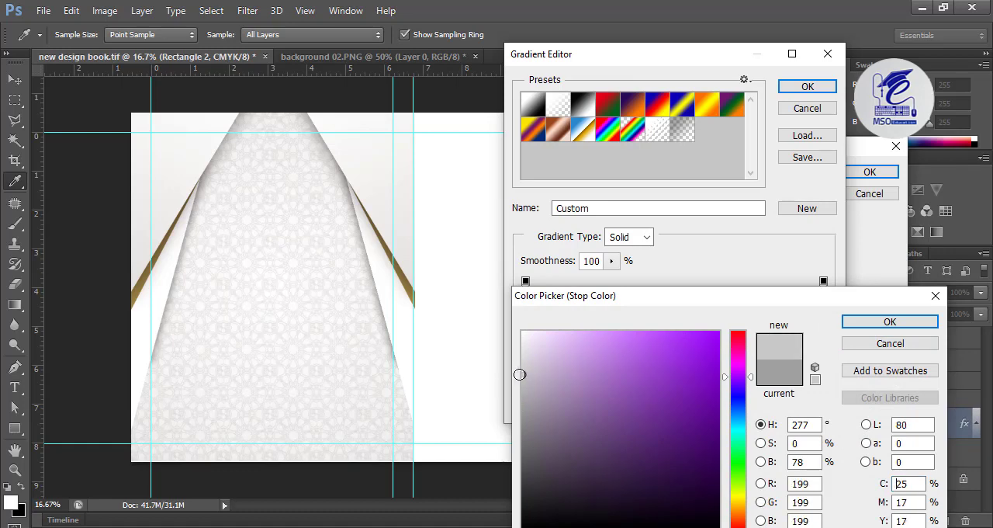
drag(519, 374, 523, 371)
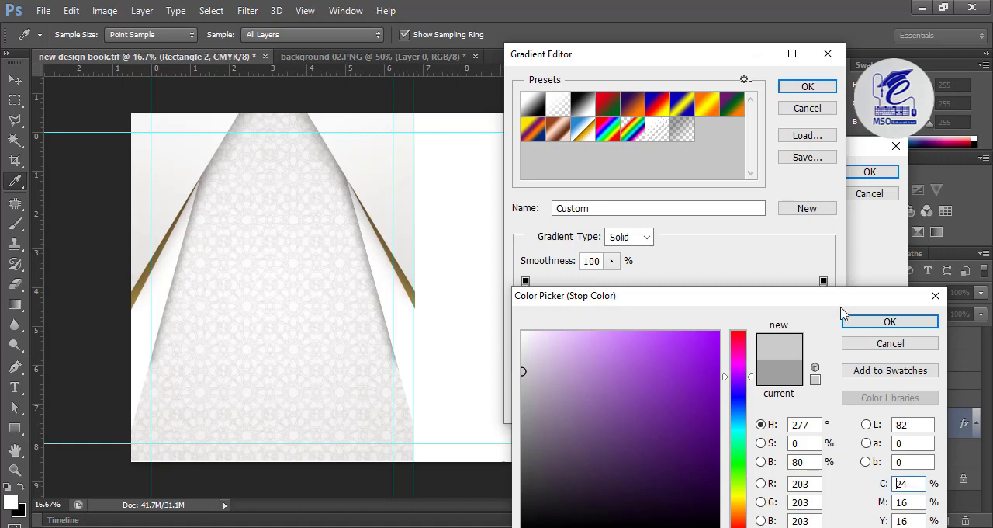
click(867, 325)
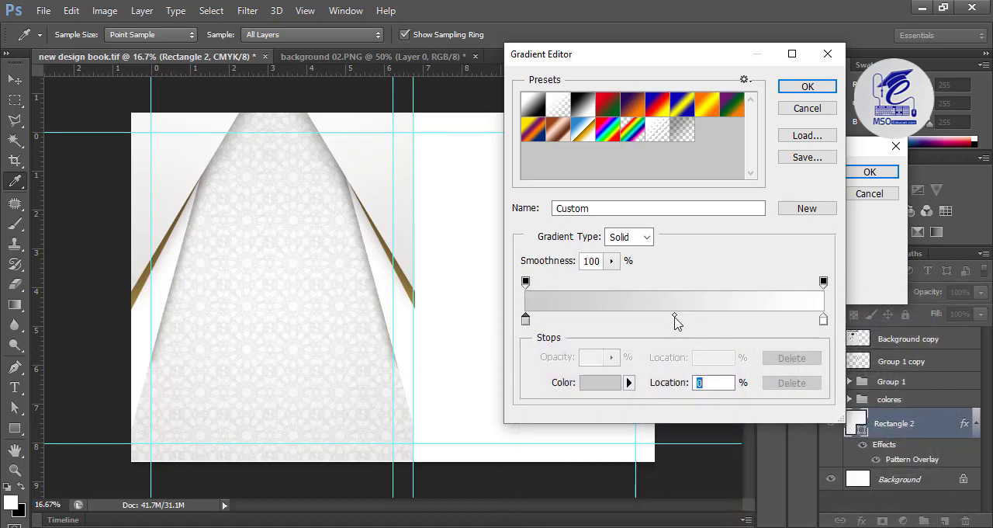
Step: Add an opacity stop midway along the Rectangle 2 gradient and set the grey end's opacity to 44%
click(611, 261)
drag(614, 281, 659, 293)
click(661, 292)
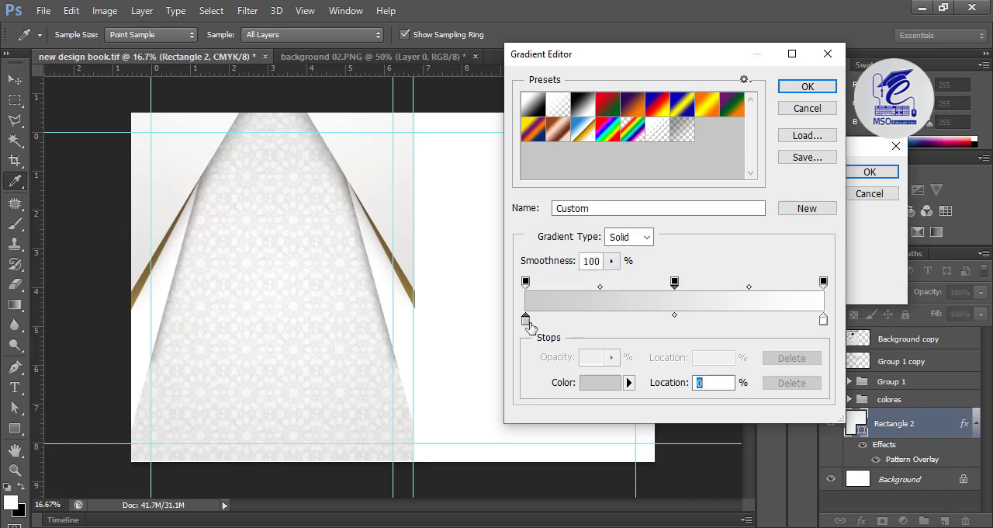
click(525, 282)
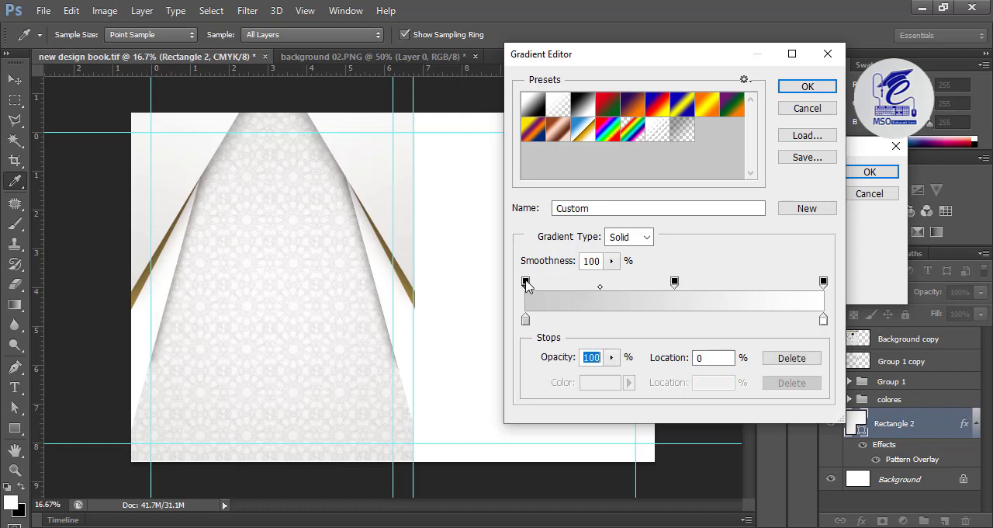
click(611, 357)
drag(613, 377, 569, 372)
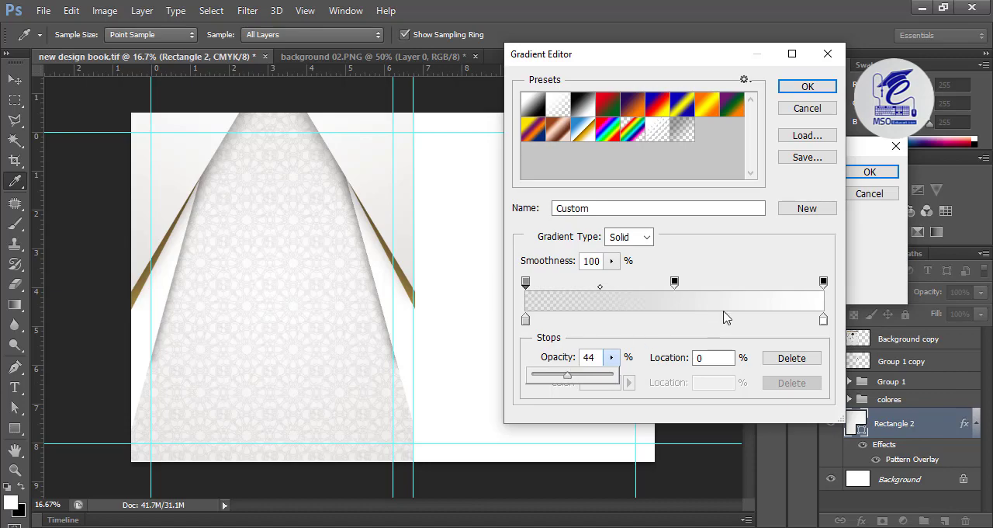
click(799, 87)
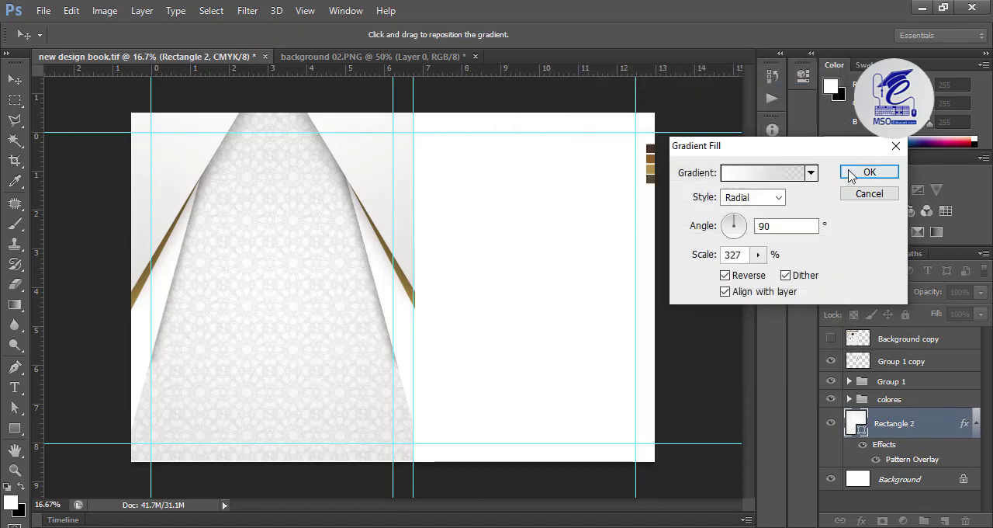
click(861, 172)
Step: Draw a 1866 by 2700 px rectangle directly above the Background layer, covering the blank right cover
key(v)
click(648, 250)
key(u)
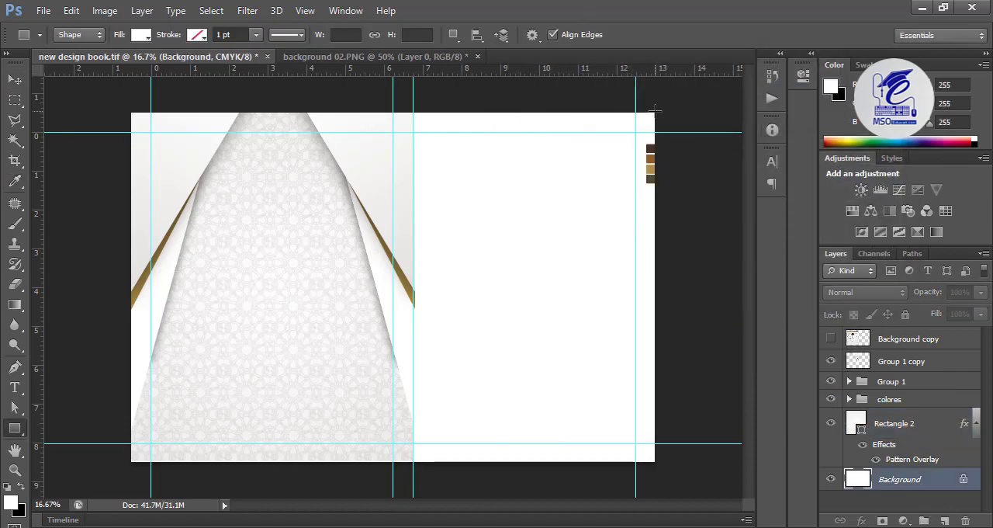
drag(654, 111, 412, 461)
Step: Fill the right cover rectangle with a gradient running from very light neutral grey to white
click(141, 35)
click(136, 65)
double_click(65, 220)
click(491, 345)
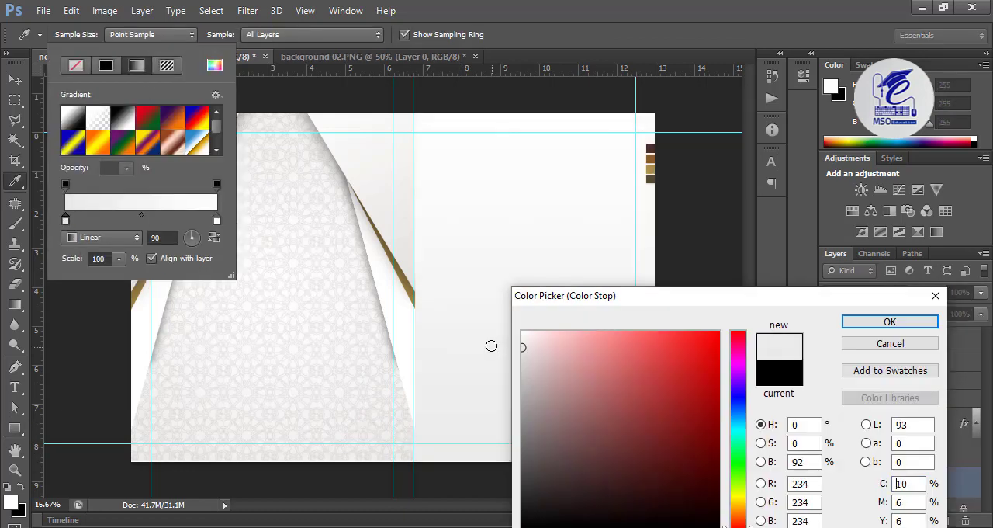
drag(491, 345, 496, 357)
click(890, 322)
Step: Change the Rectangle 3 gradient to Radial, reverse its colors and set its scale to 139%
click(124, 236)
click(113, 255)
click(215, 237)
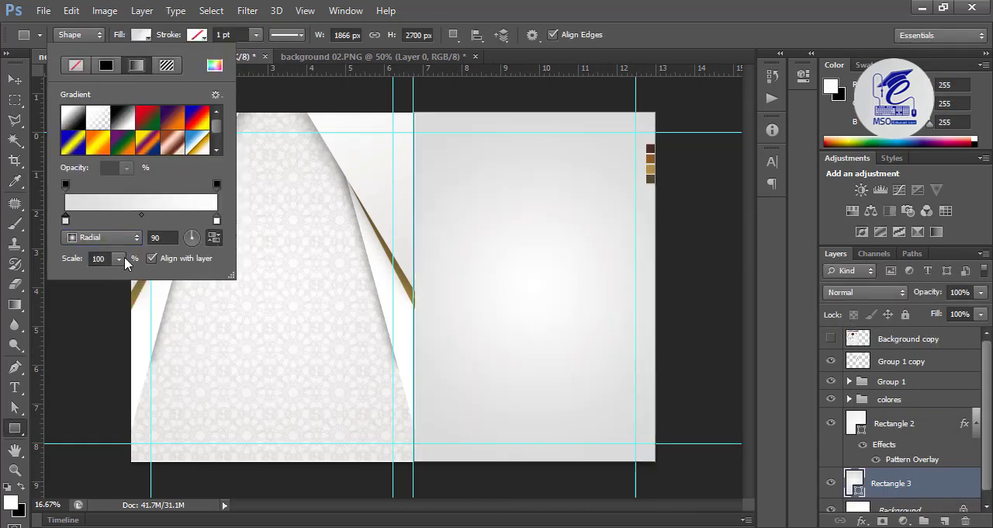
click(118, 258)
drag(116, 277, 118, 279)
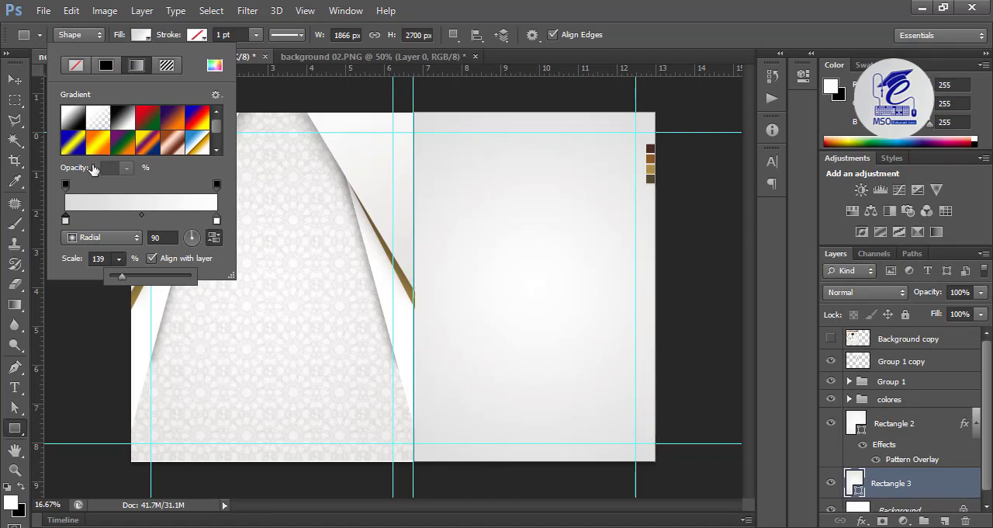
Step: Add a Pattern Overlay to Rectangle 3 using the same star motif pattern
click(861, 520)
click(897, 472)
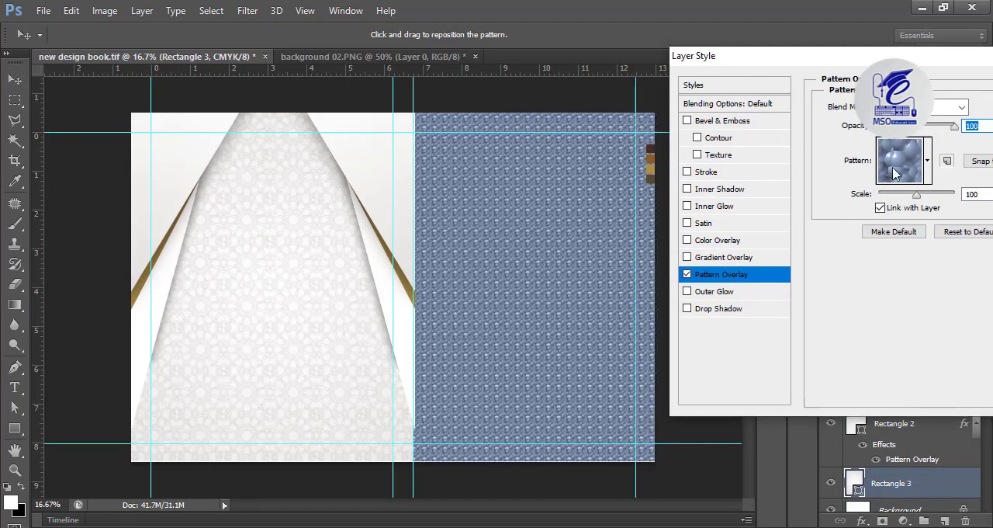
click(928, 159)
click(867, 258)
click(849, 149)
Step: Set the Rectangle 3 pattern overlay's scale to 101%, lower its opacity to a faint level and apply the style
drag(916, 196, 911, 197)
drag(954, 126, 889, 127)
drag(911, 194, 917, 194)
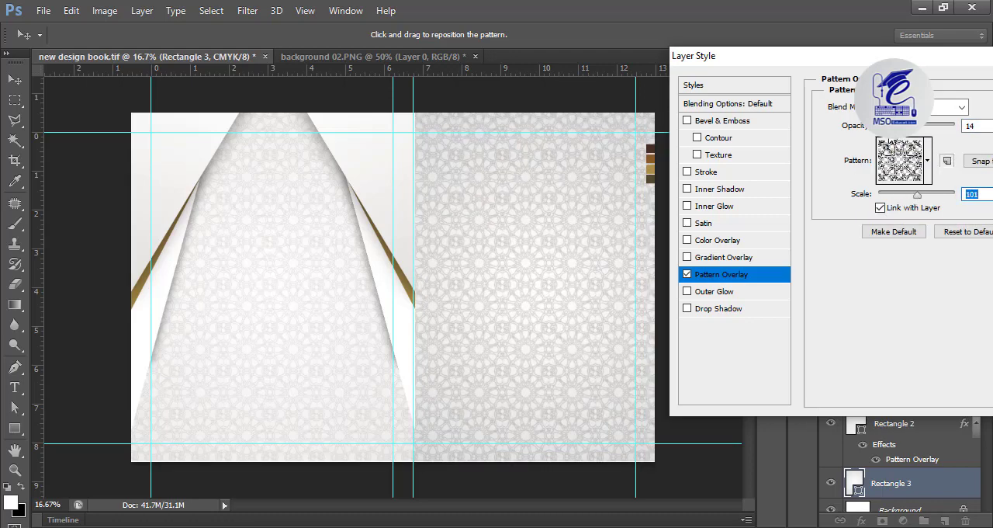
drag(737, 55, 631, 135)
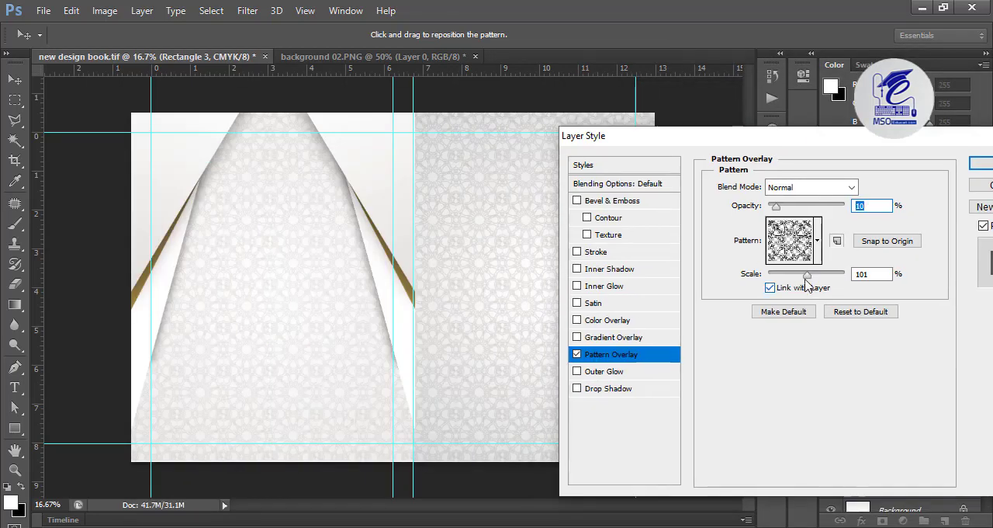
drag(779, 205, 772, 208)
key(Return)
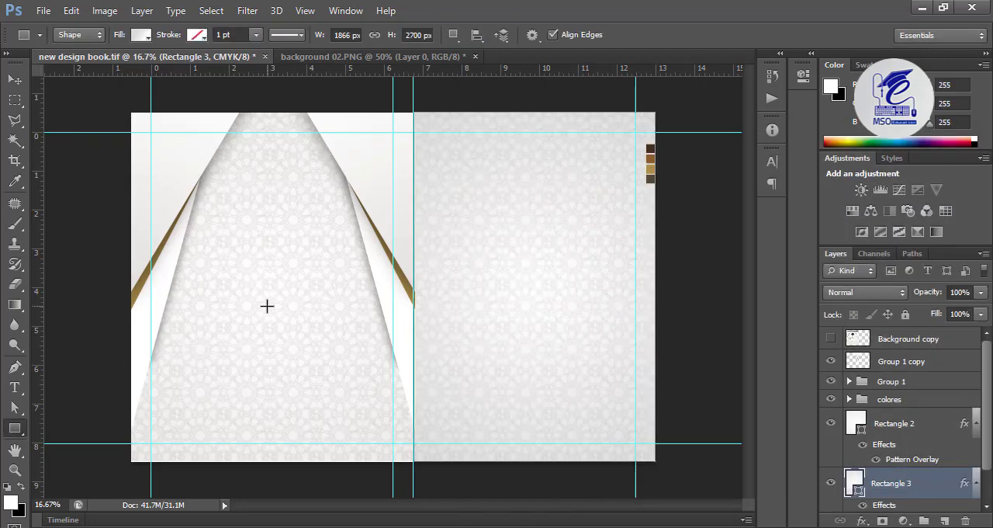
Step: Open logo.png from the LOGO folder and copy its artwork into new design book.tif as the topmost layer
key(v)
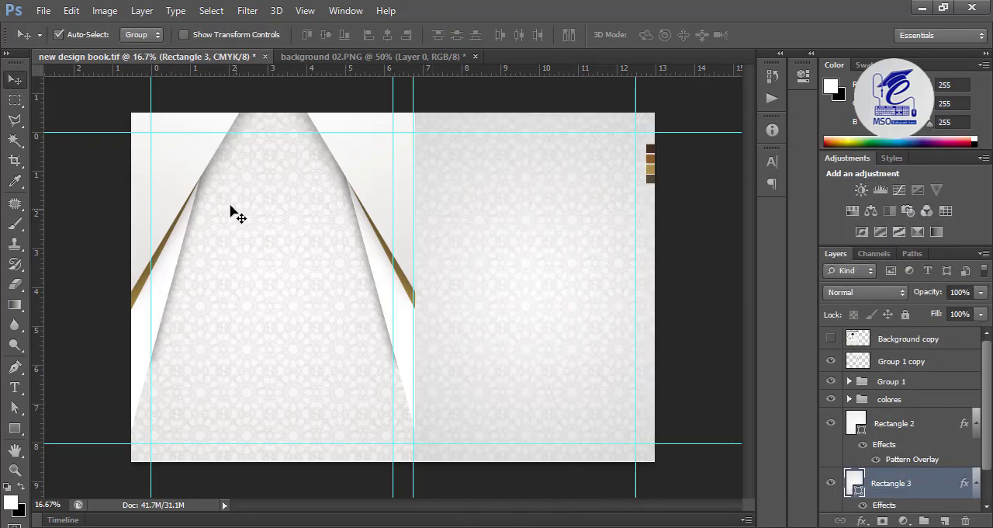
click(44, 11)
click(59, 43)
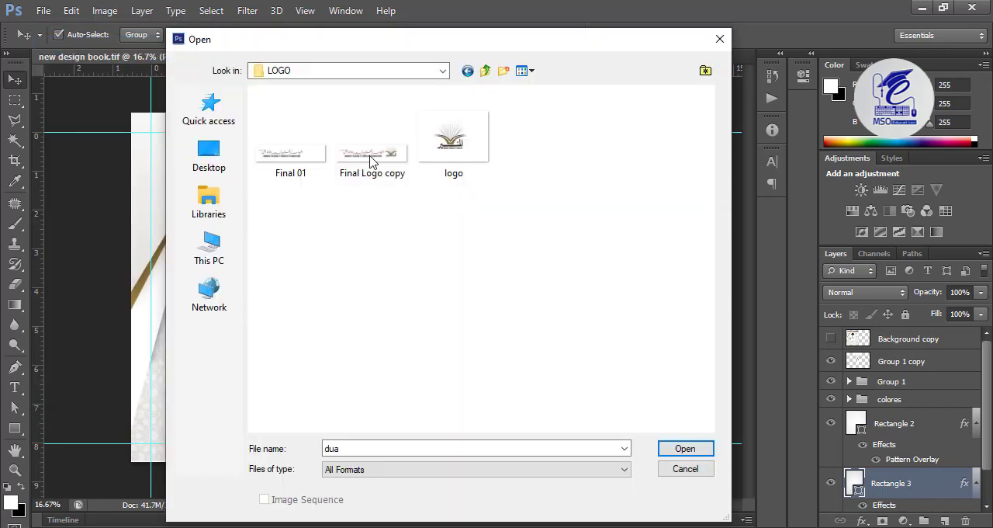
click(436, 173)
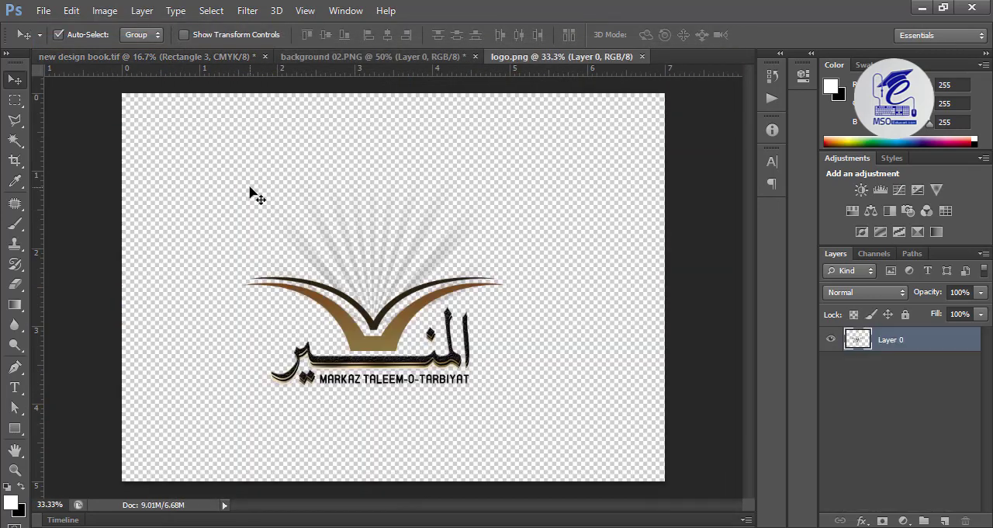
drag(363, 347, 257, 178)
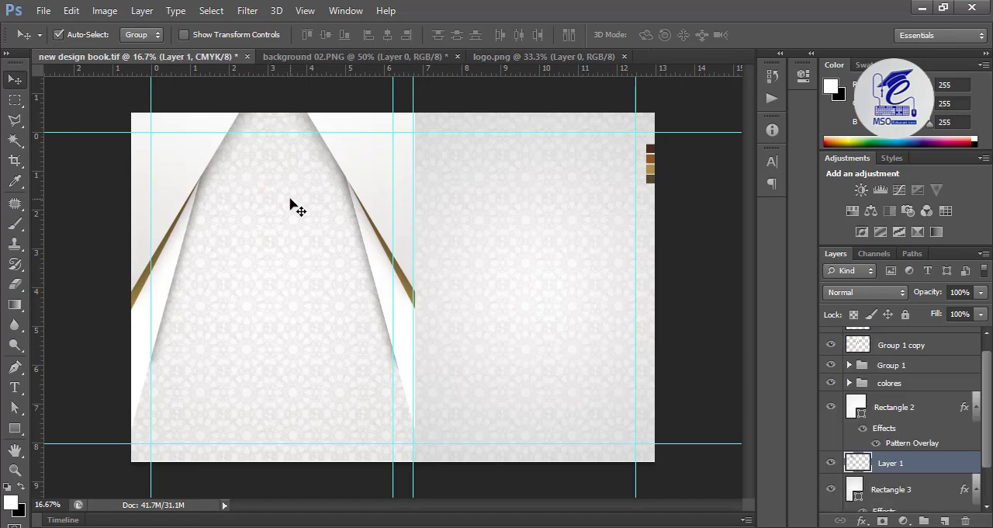
drag(884, 463, 886, 336)
Step: Scale the logo down and position it centrally near the top of the left cover
key(ctrl+t)
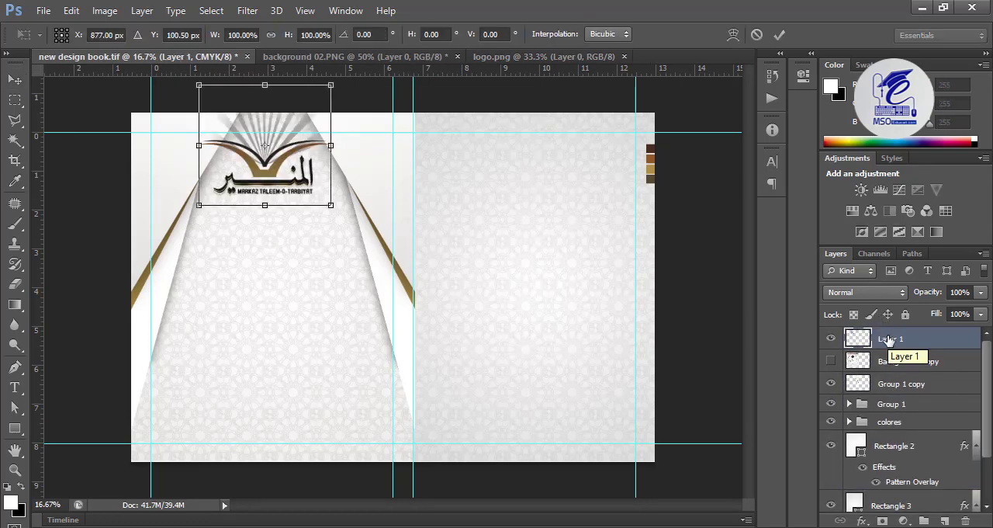
drag(199, 85, 212, 141)
drag(239, 186, 281, 167)
key(Return)
key(ctrl+equal)
drag(217, 148, 265, 227)
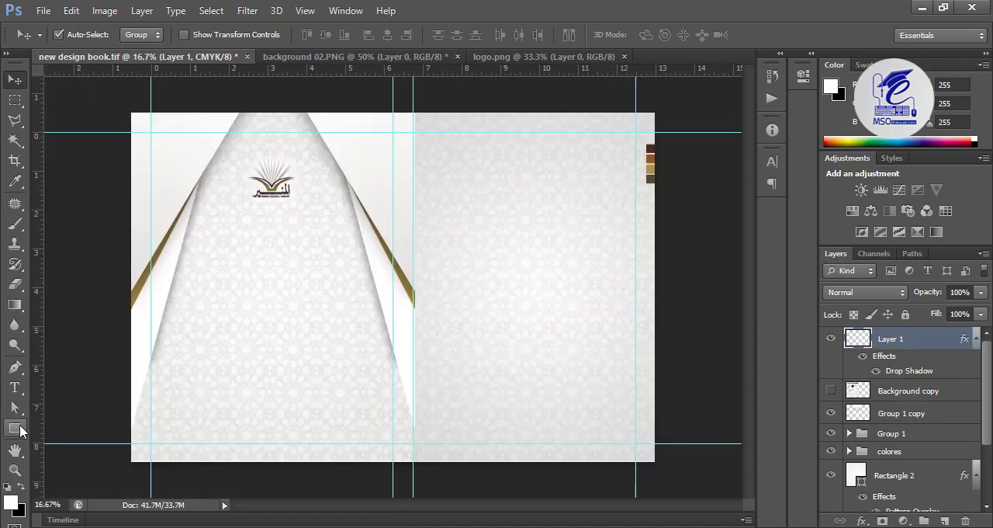
Step: Draw a 4050 by 258 px rectangle across the cover's full top edge and give it a linear gradient fill at 169 degrees
click(14, 429)
drag(131, 111, 653, 142)
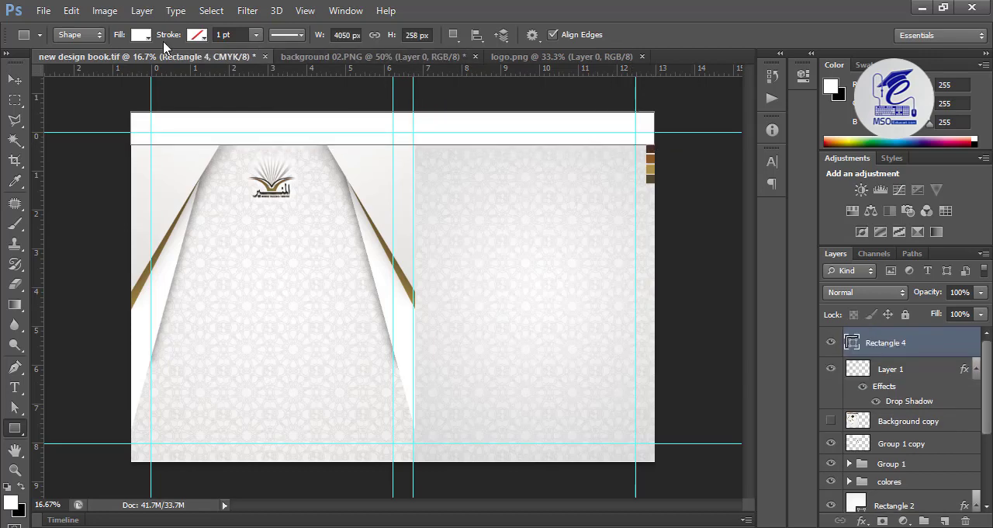
click(148, 35)
click(142, 67)
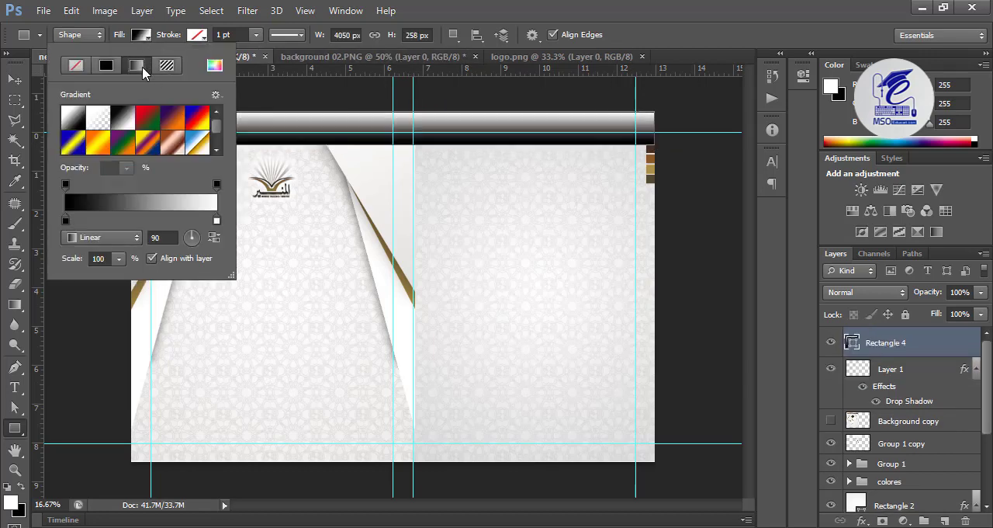
click(197, 238)
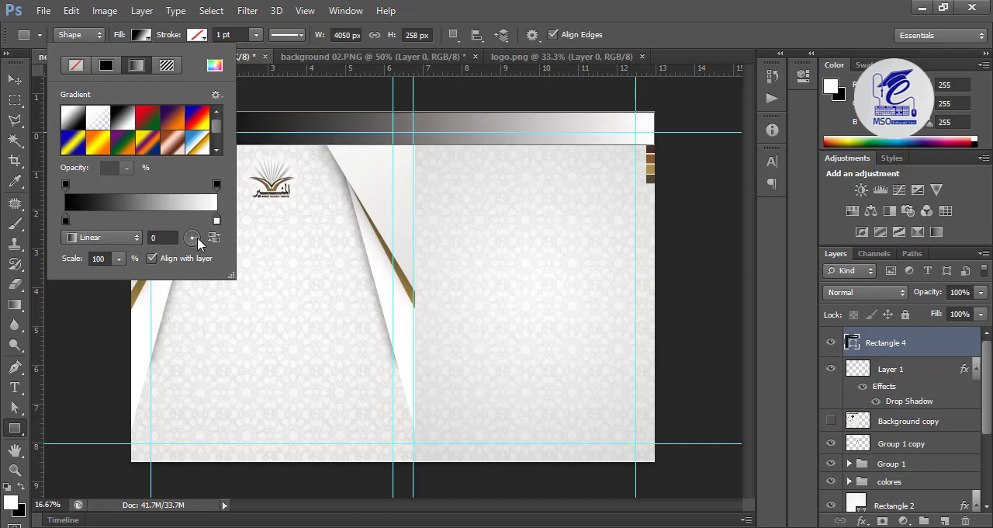
click(186, 241)
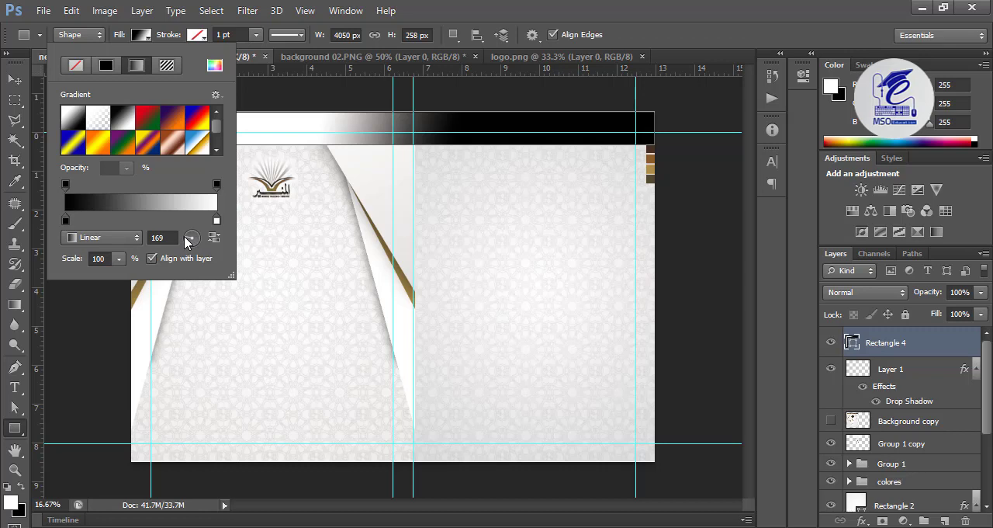
Step: Add a colour stop near the middle of the band's gradient and set it and the start stop to the palette's brown (RGB 140, 90, 40)
click(139, 217)
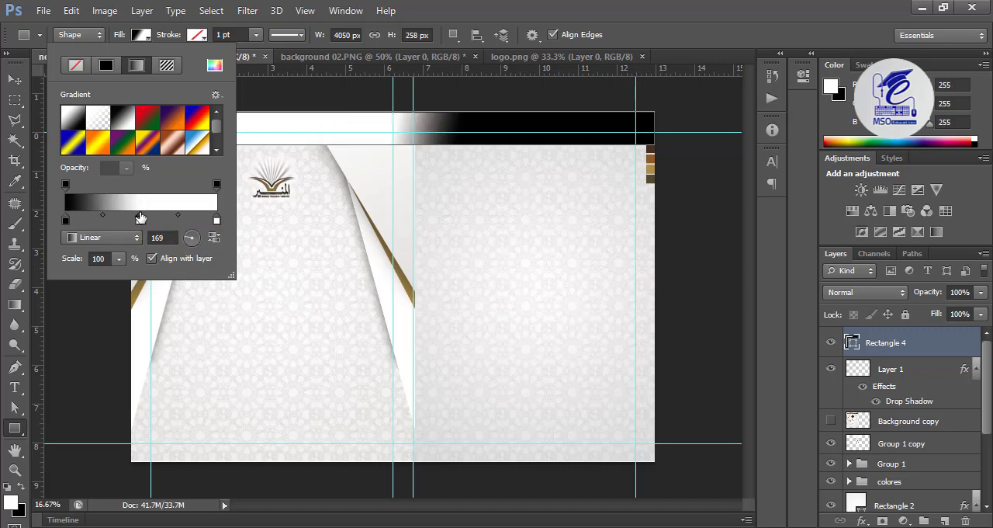
double_click(66, 223)
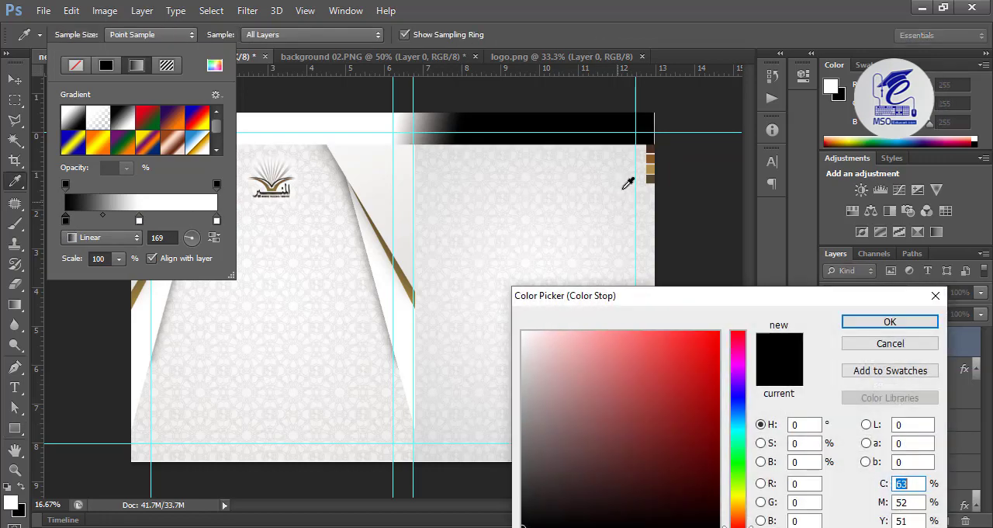
click(652, 156)
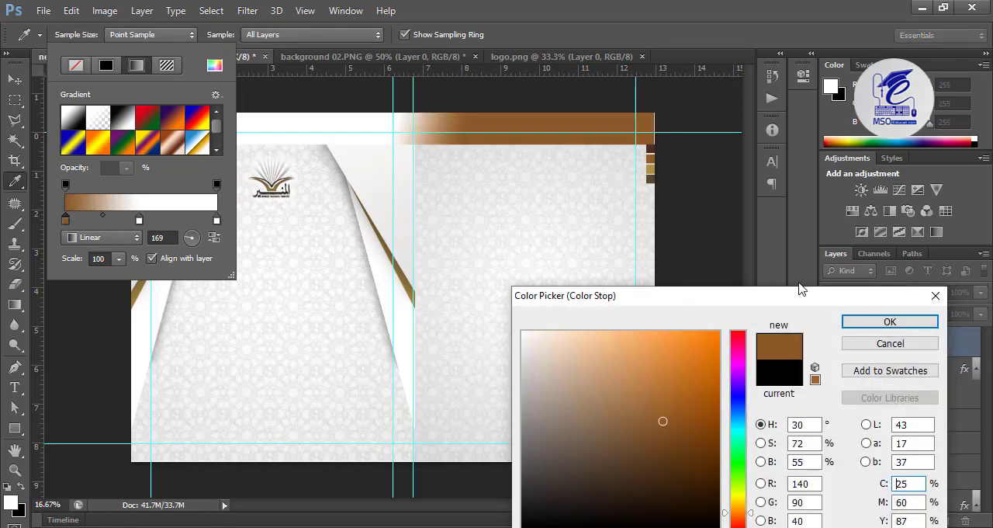
click(853, 320)
double_click(140, 222)
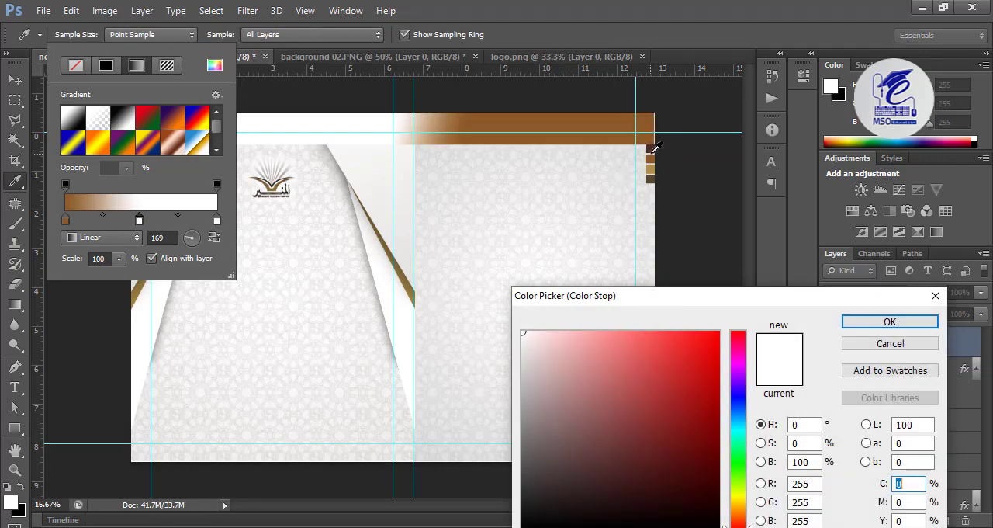
click(654, 155)
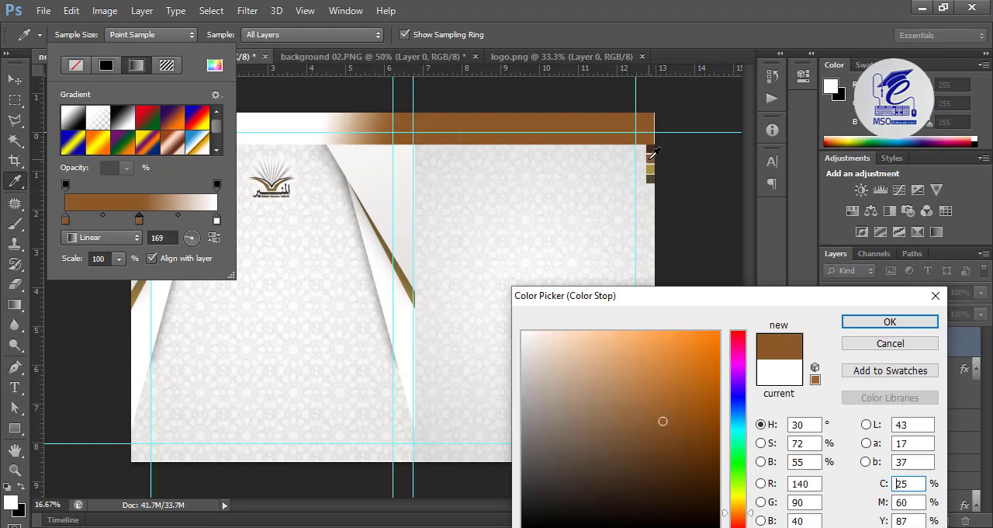
click(853, 321)
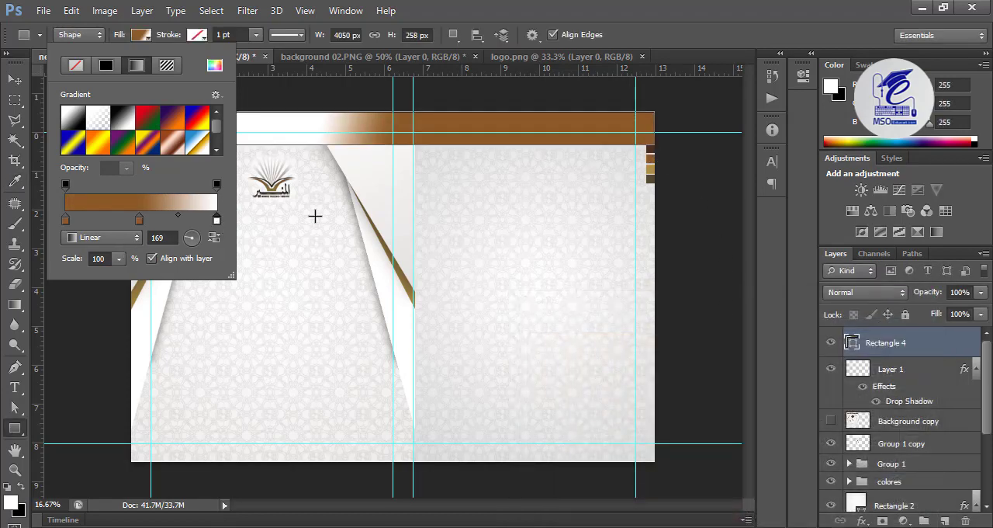
Step: Set the end stop of the top band's gradient to the palette's gold (RGB 172, 142, 70)
double_click(218, 220)
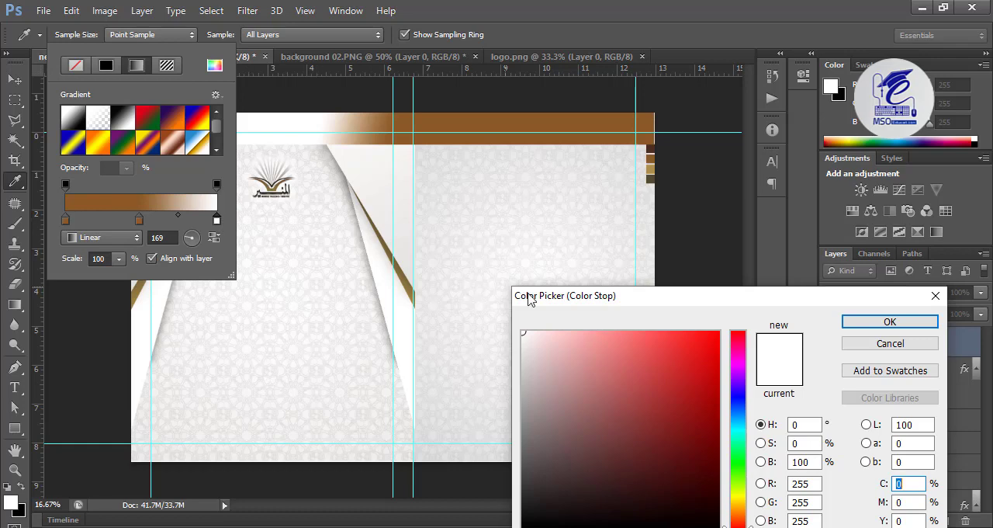
click(656, 166)
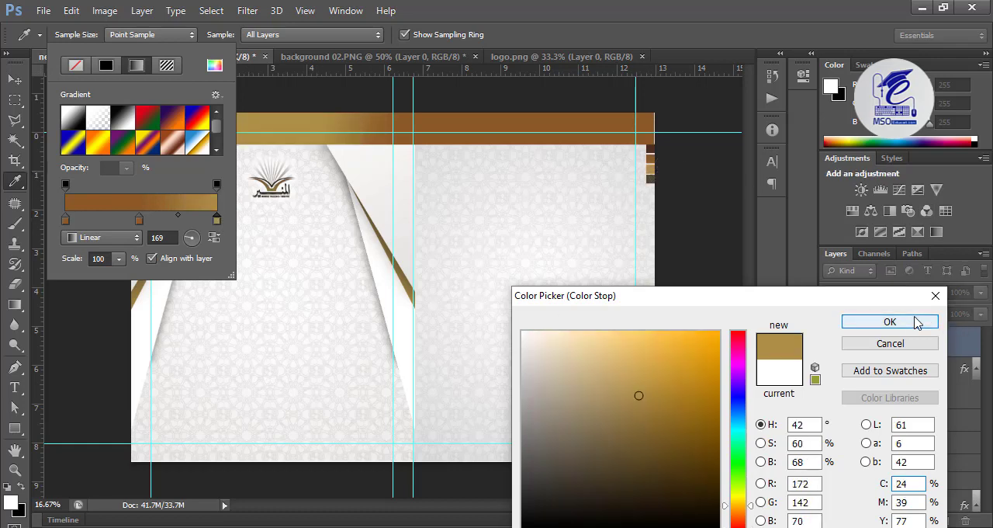
click(890, 321)
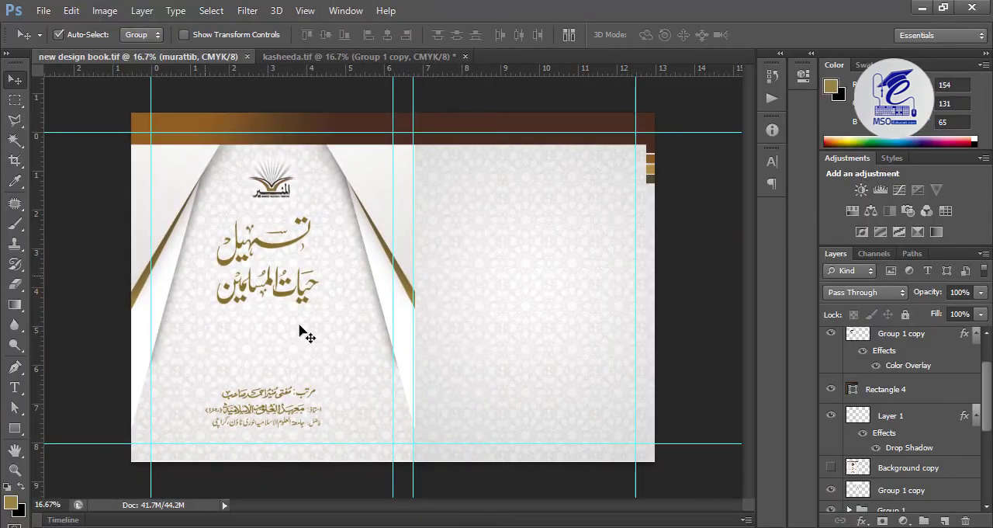
Step: Examine the logo, calligraphic title and author lines on the left cover up close, and view the whole cover with the panels hidden
key(ctrl+plus)
key(ctrl+plus)
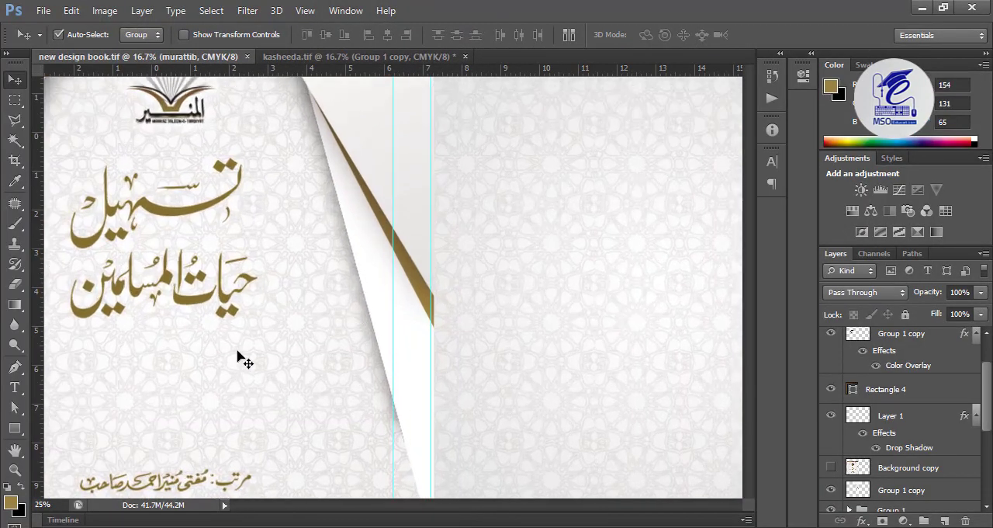
drag(263, 230, 487, 388)
drag(456, 234, 351, 285)
drag(430, 287, 365, 206)
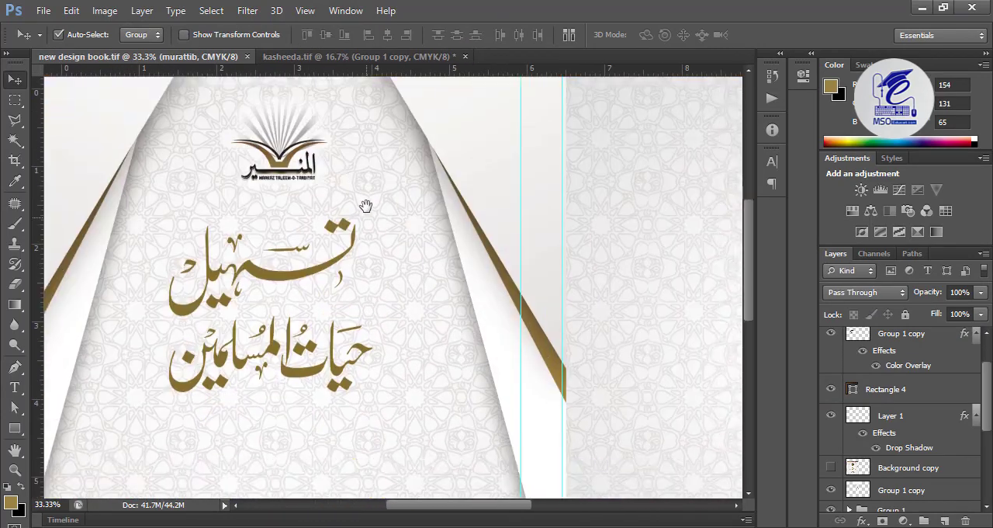
drag(377, 329, 406, 255)
drag(345, 411, 321, 395)
key(ctrl+minus)
key(ctrl+minus)
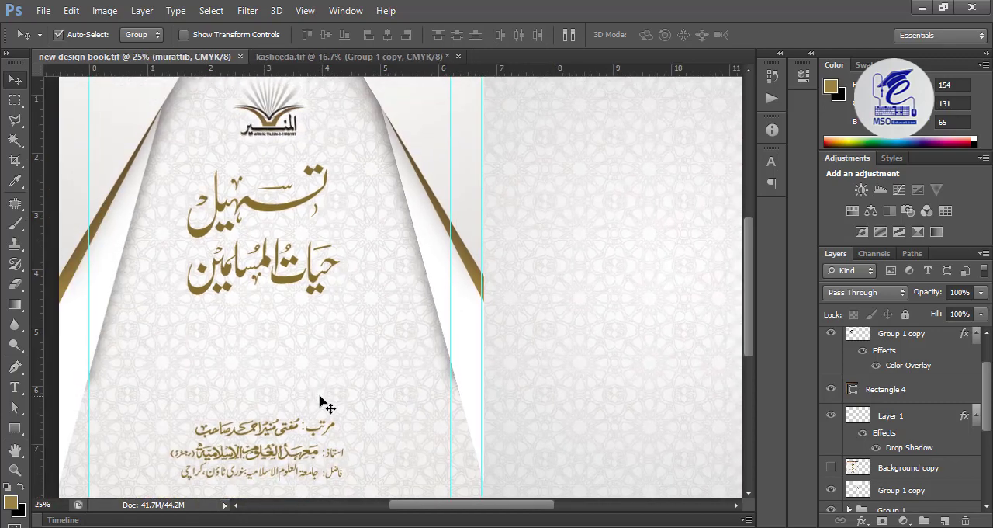
key(Tab)
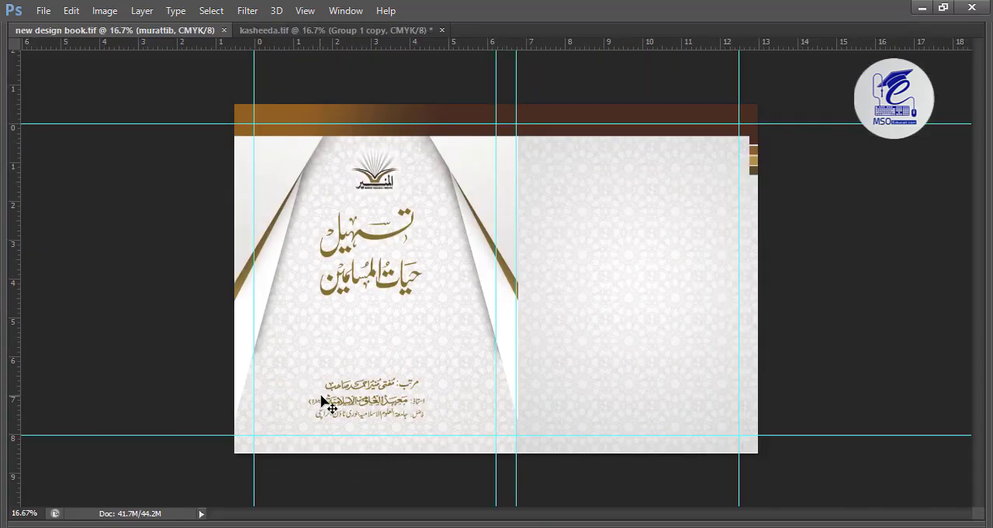